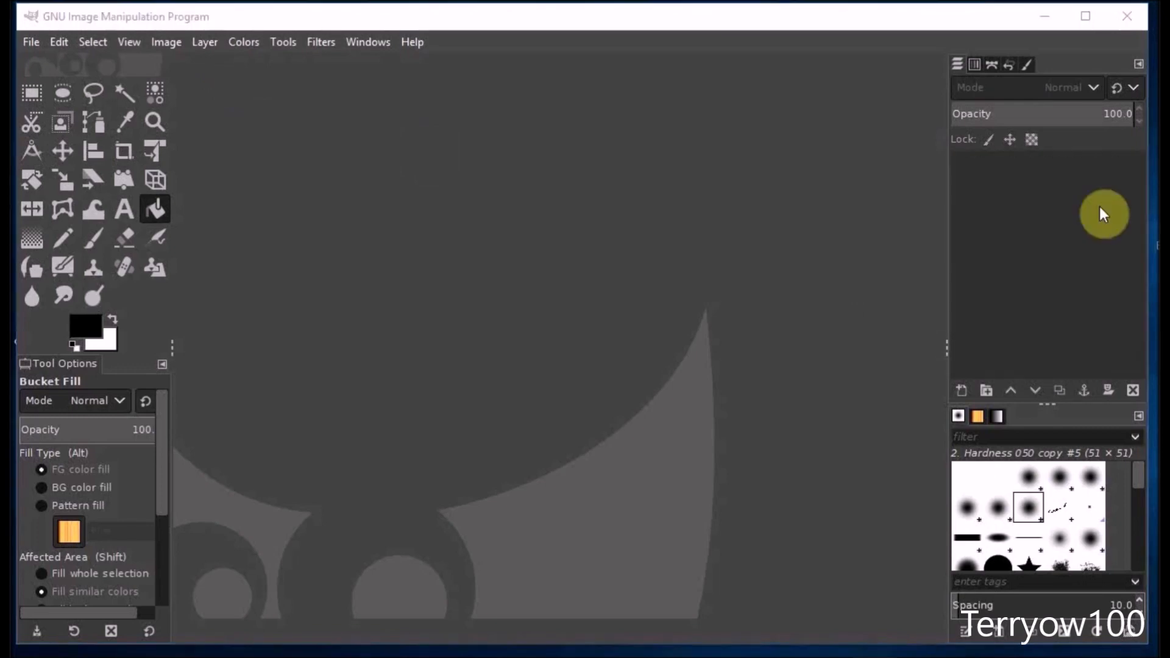
Open Beautiful Eyes small.jpg as an image and add an alpha channel to its layer.
left_click_drag(483, 235, 484, 236)
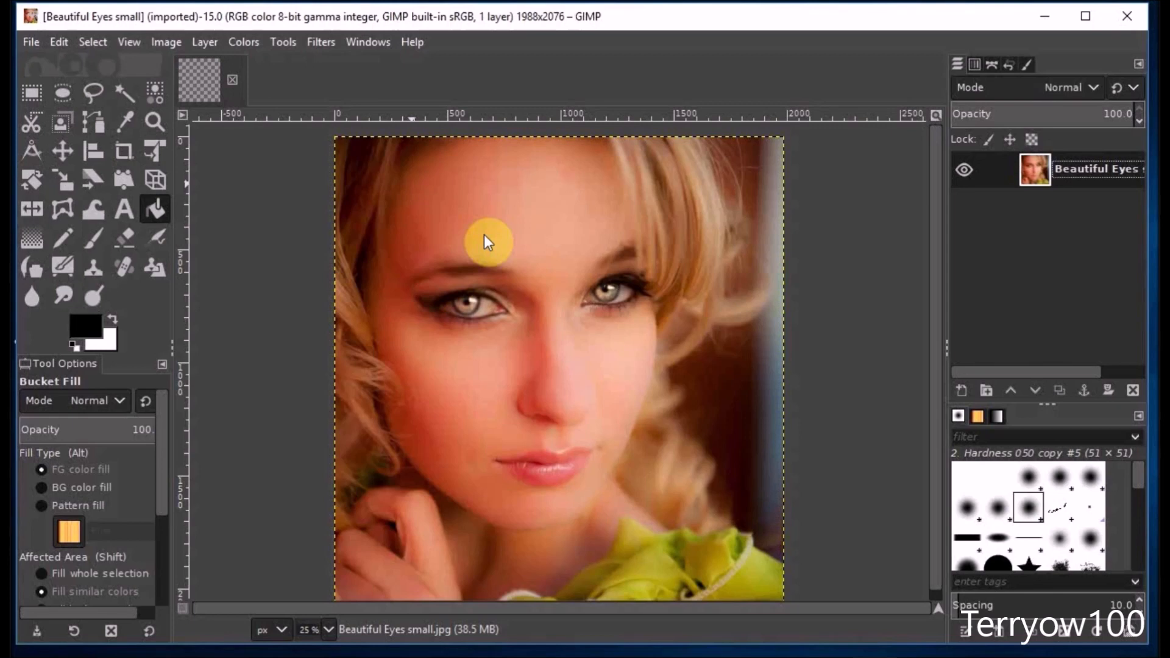
right_click(1032, 171)
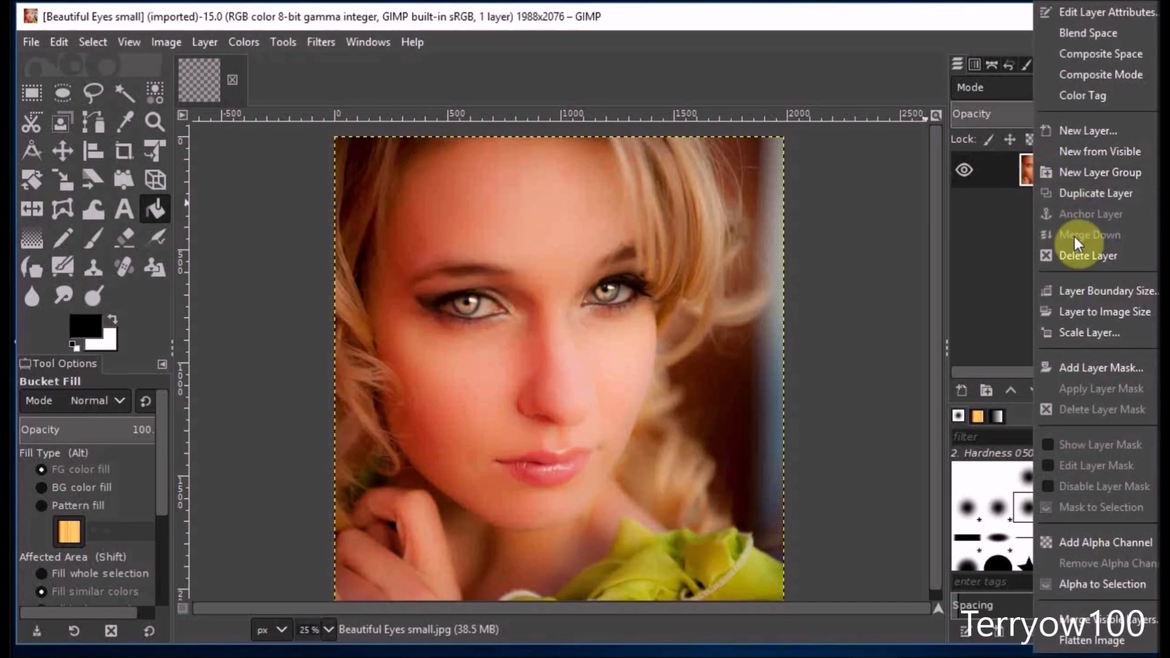
left_click(1092, 543)
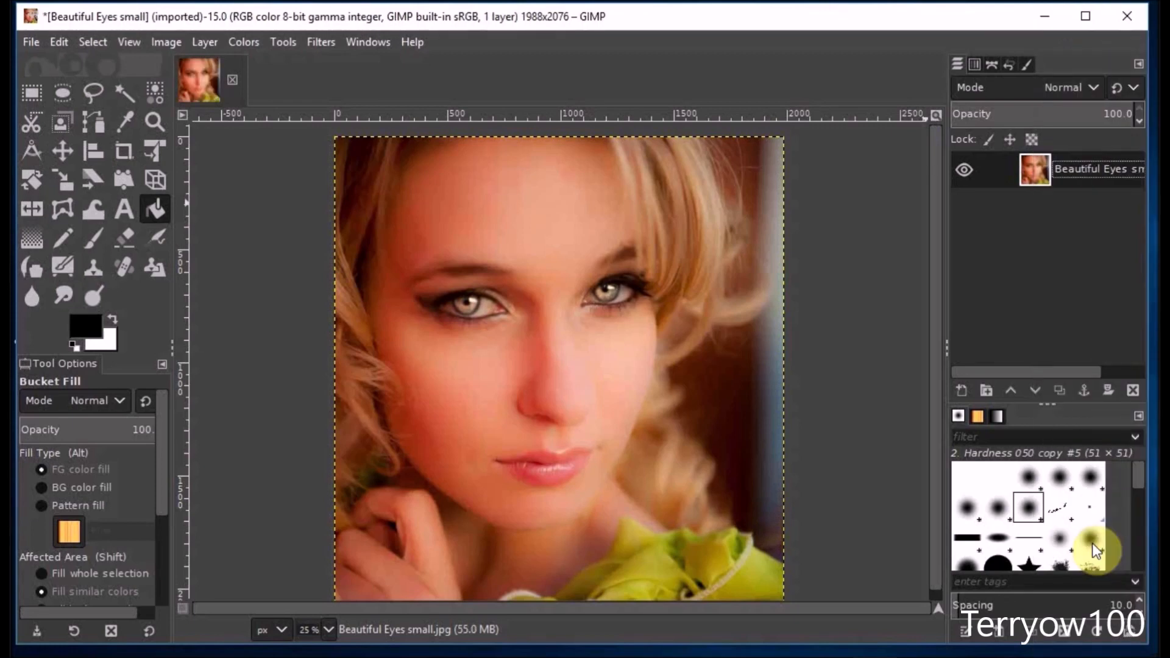
Duplicate the portrait layer twice and rename the topmost copy "erased".
left_click(1063, 393)
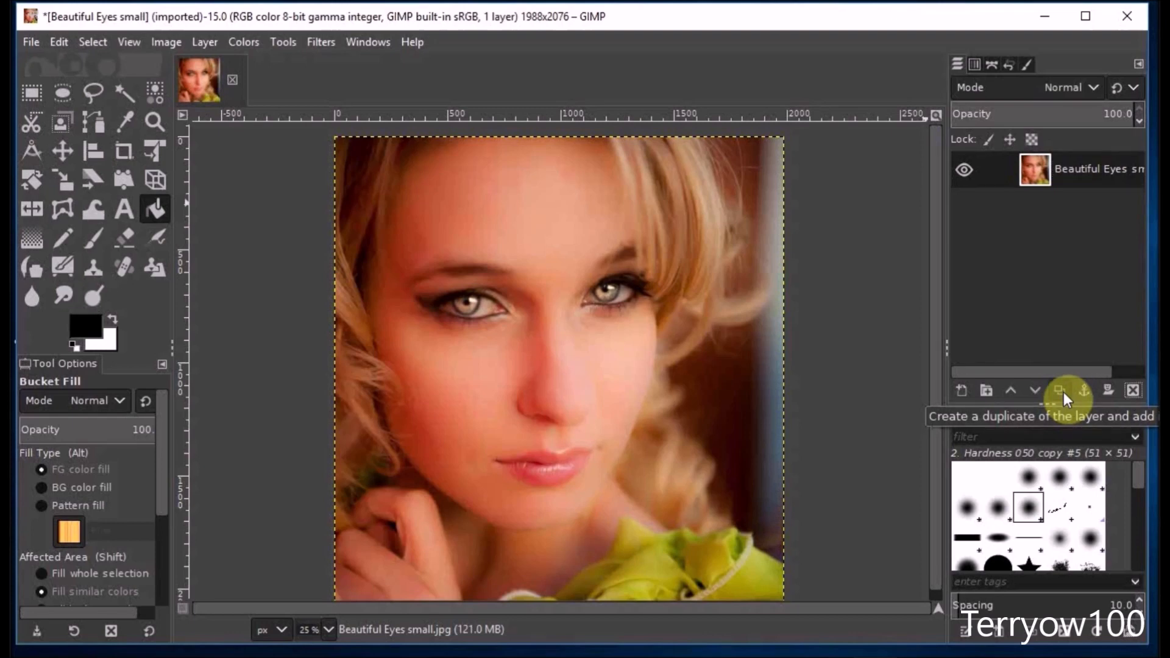
left_click(1063, 392)
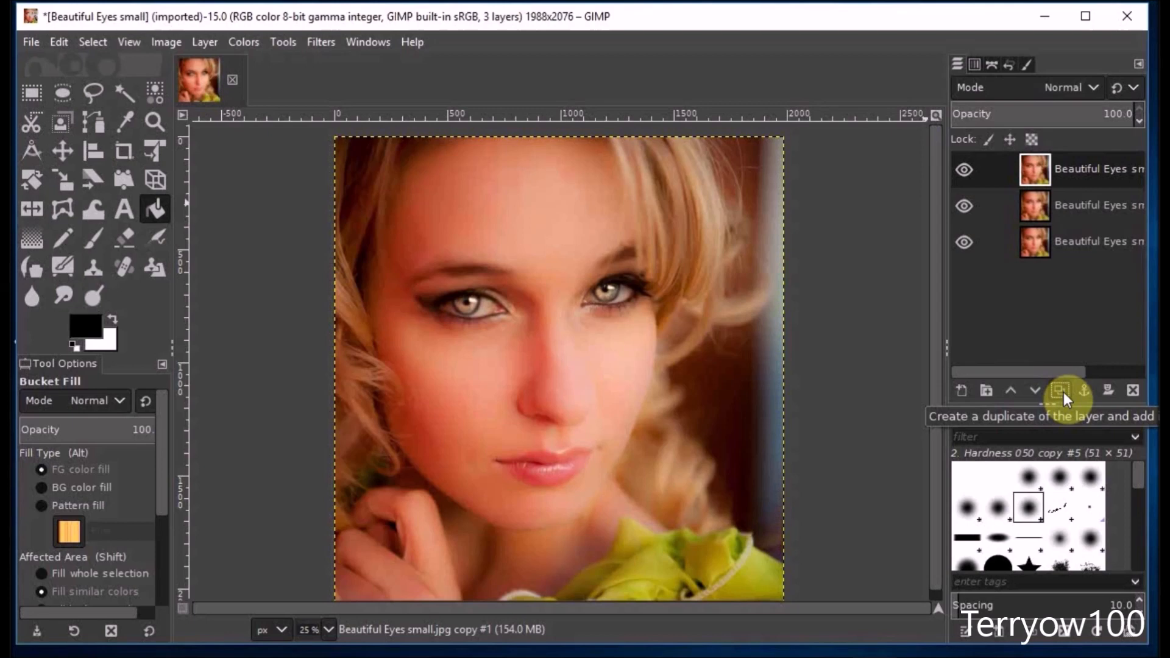
double_click(1062, 169)
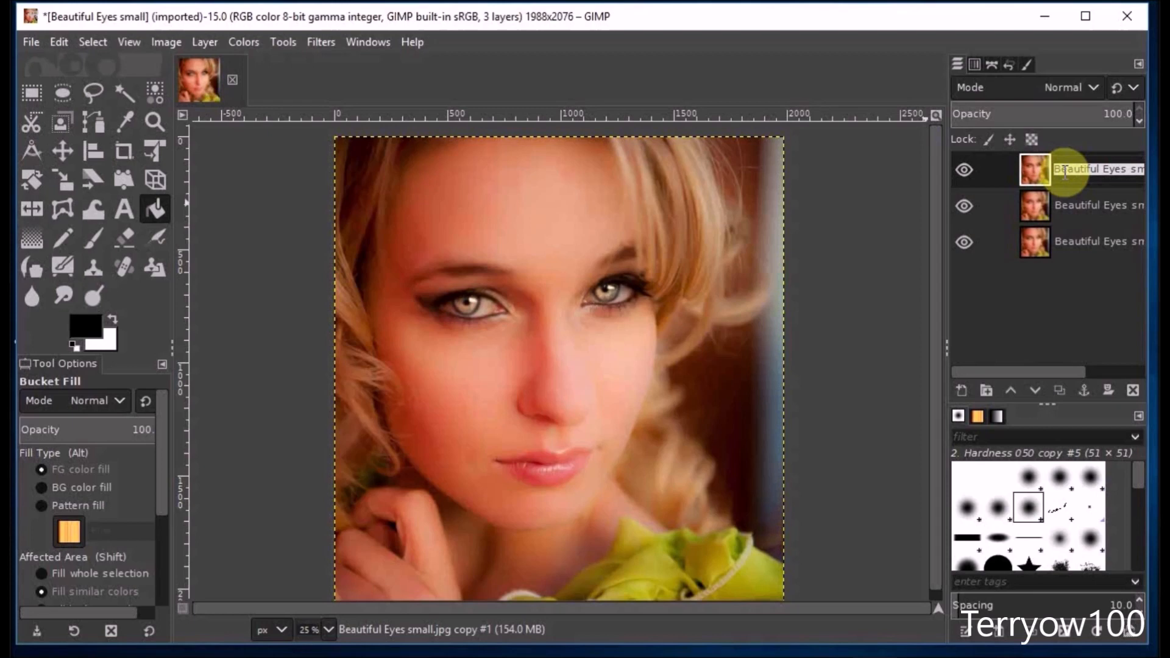
type("e")
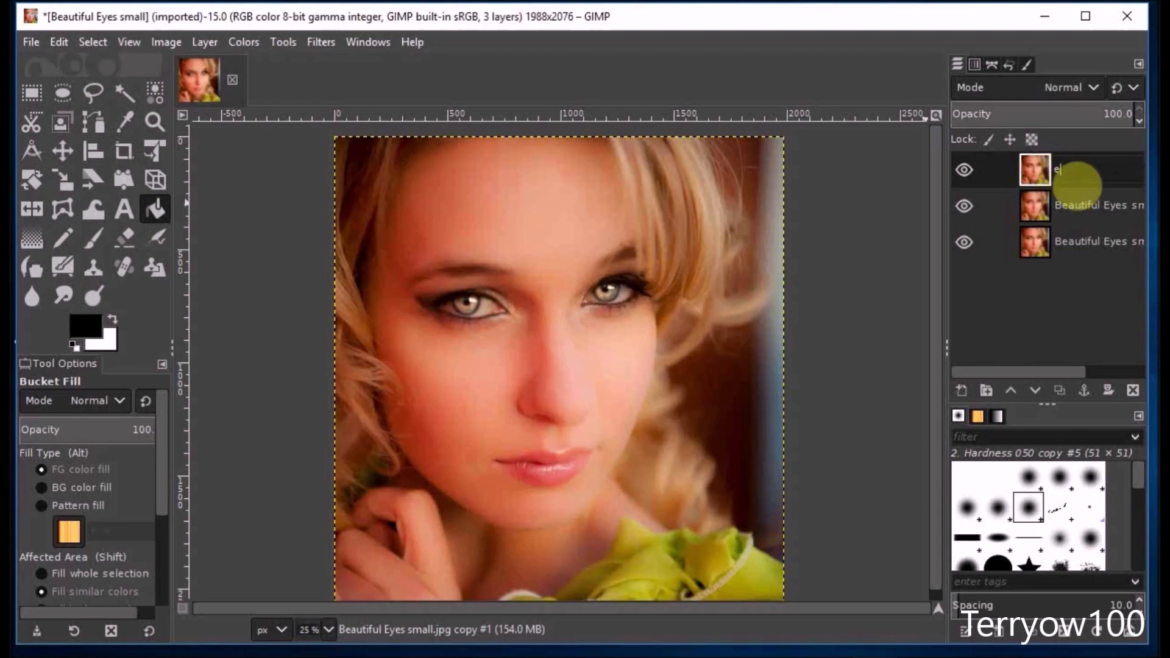
type("rased")
key("Return")
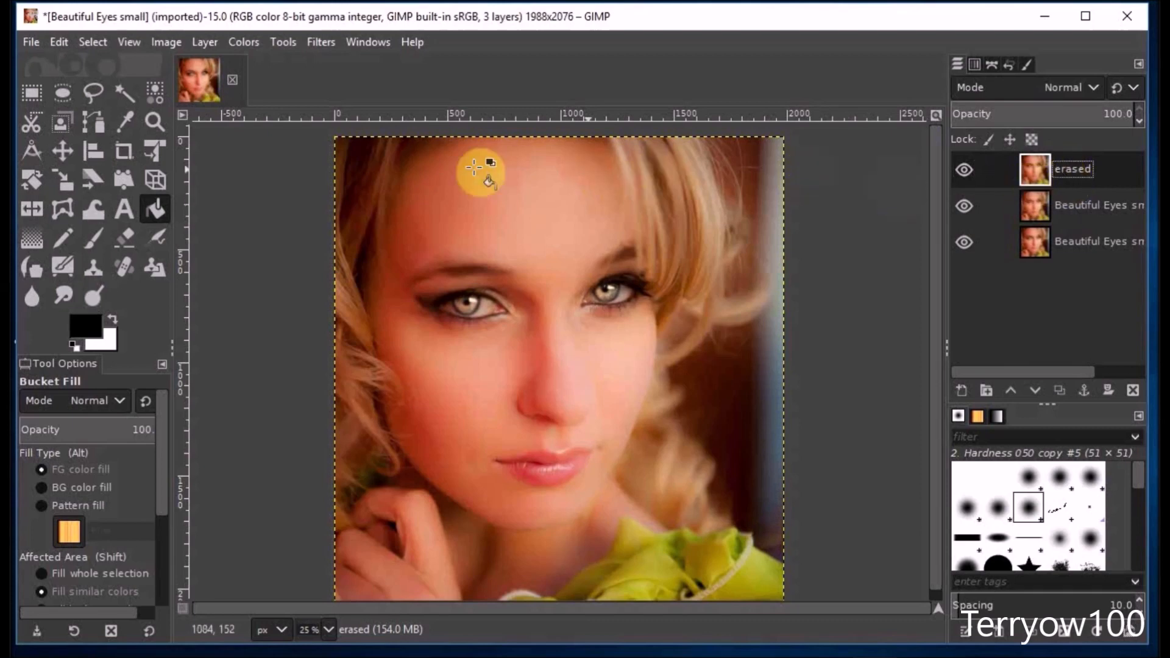
Set up Free Select for work on the eyes, adding to the current selection with edges feathered at radius 3.0.
left_click(155, 121)
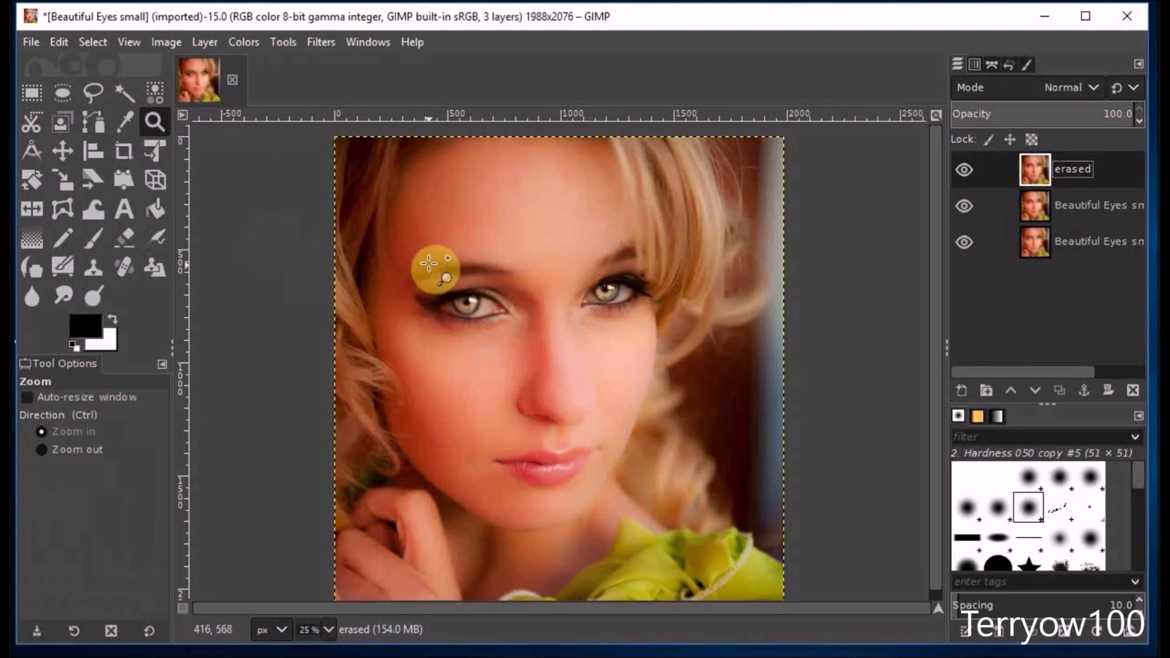
left_click_drag(429, 261, 650, 336)
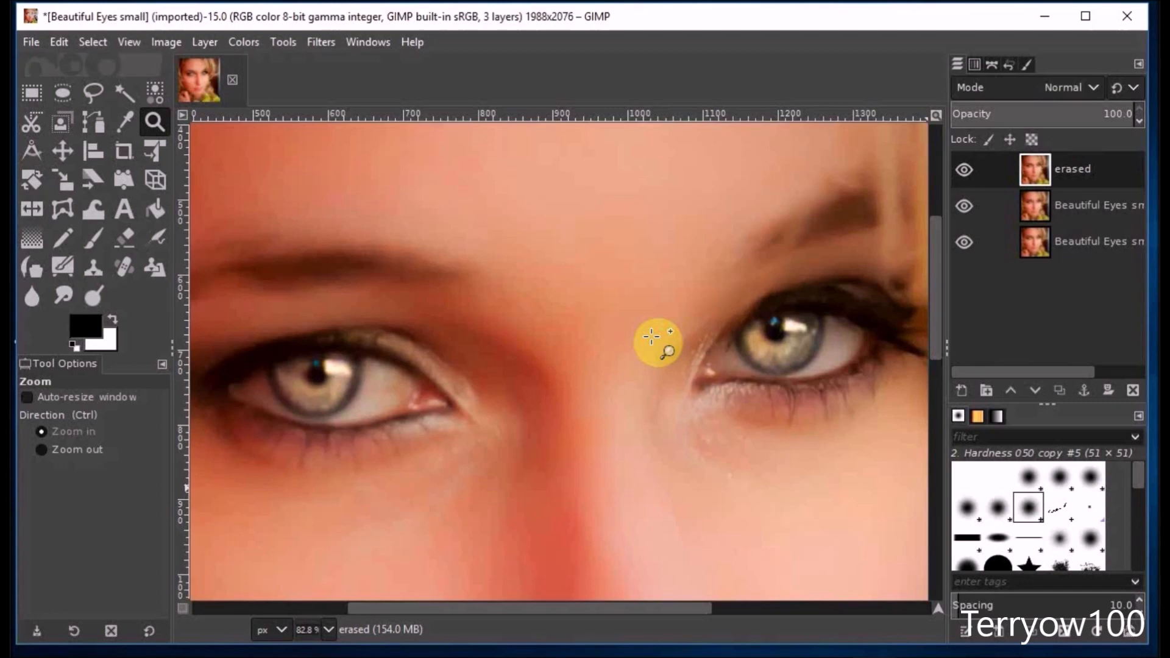
left_click(97, 91)
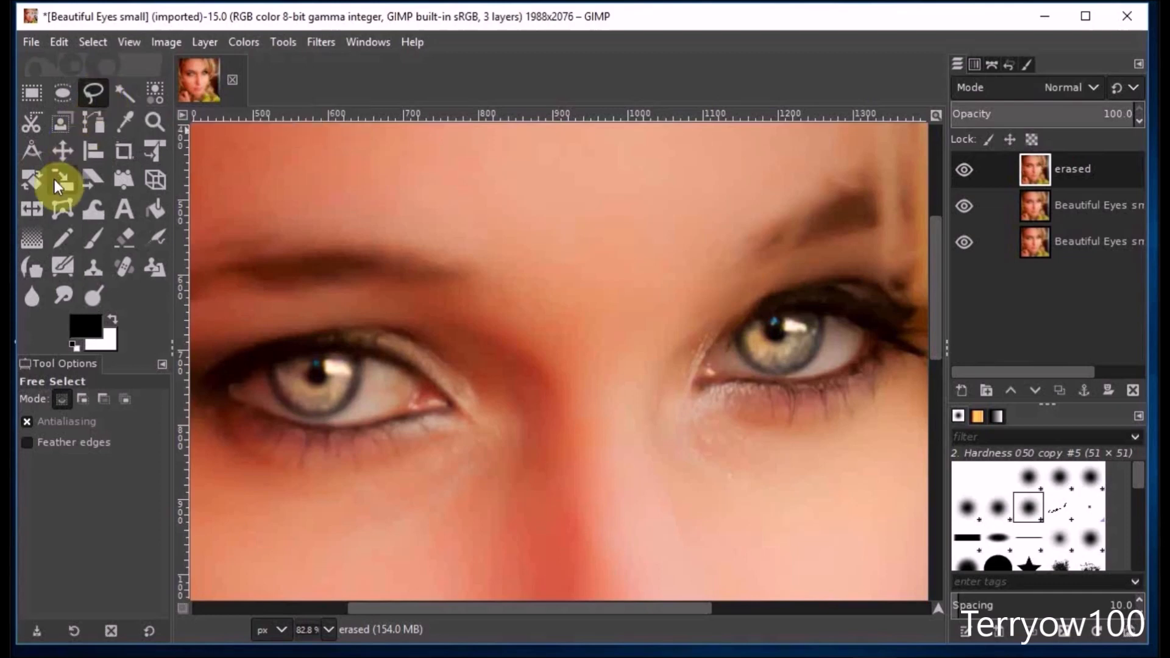
left_click(82, 399)
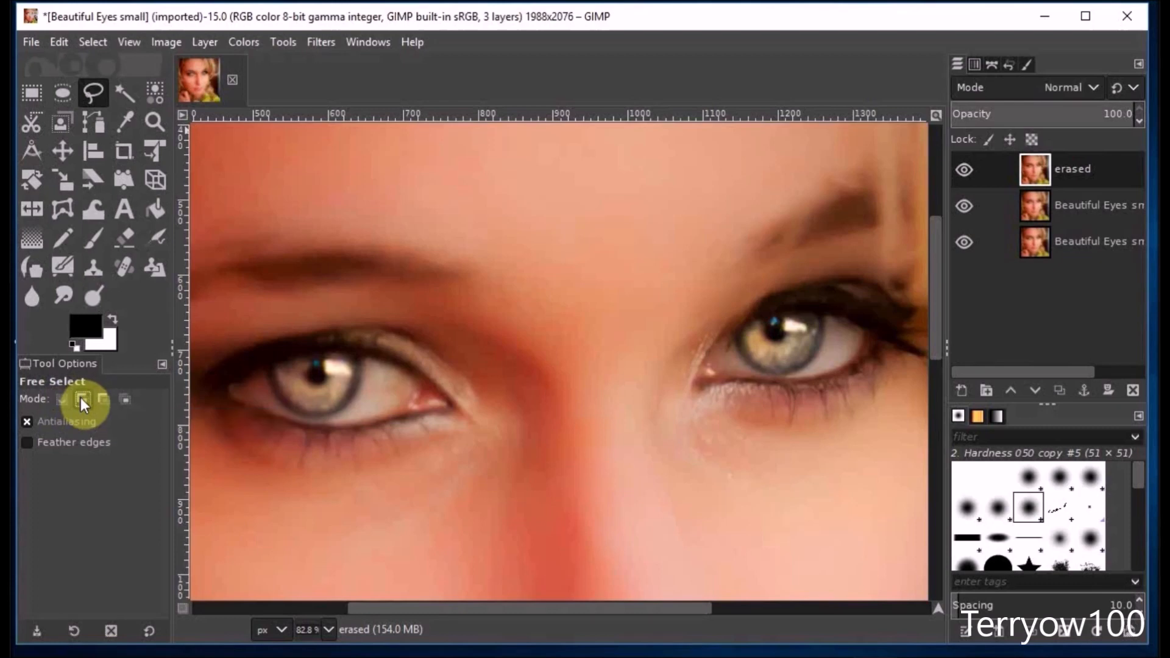
left_click(29, 443)
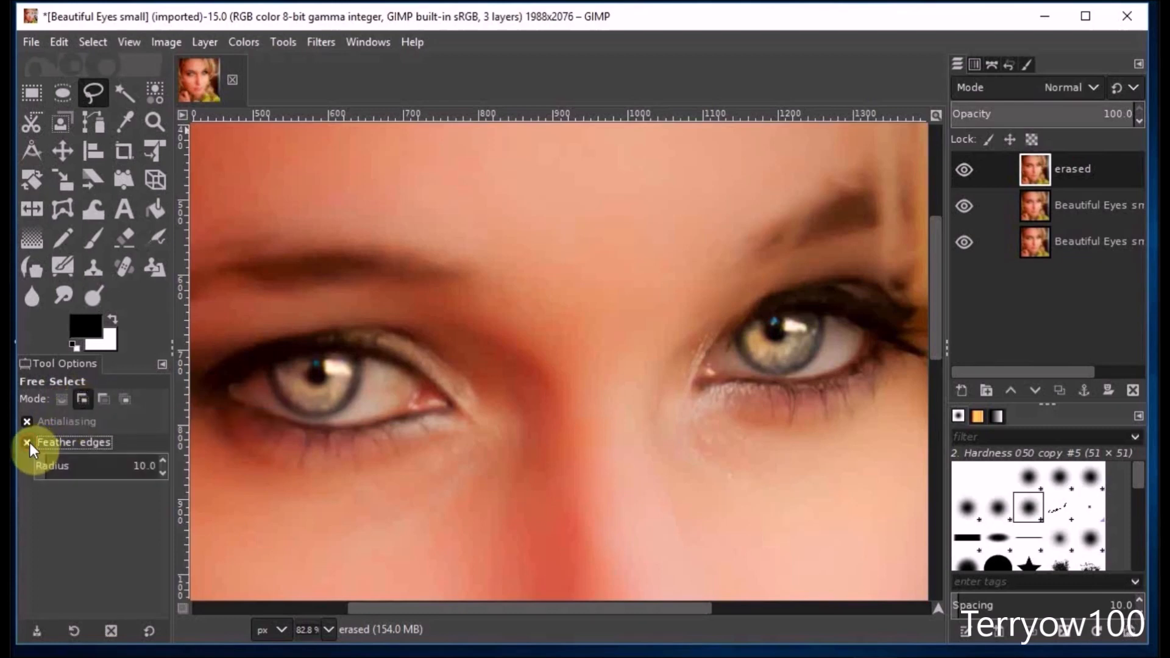
left_click(162, 474)
left_click(161, 473)
left_click(160, 473)
left_click(160, 474)
left_click(161, 473)
left_click(161, 473)
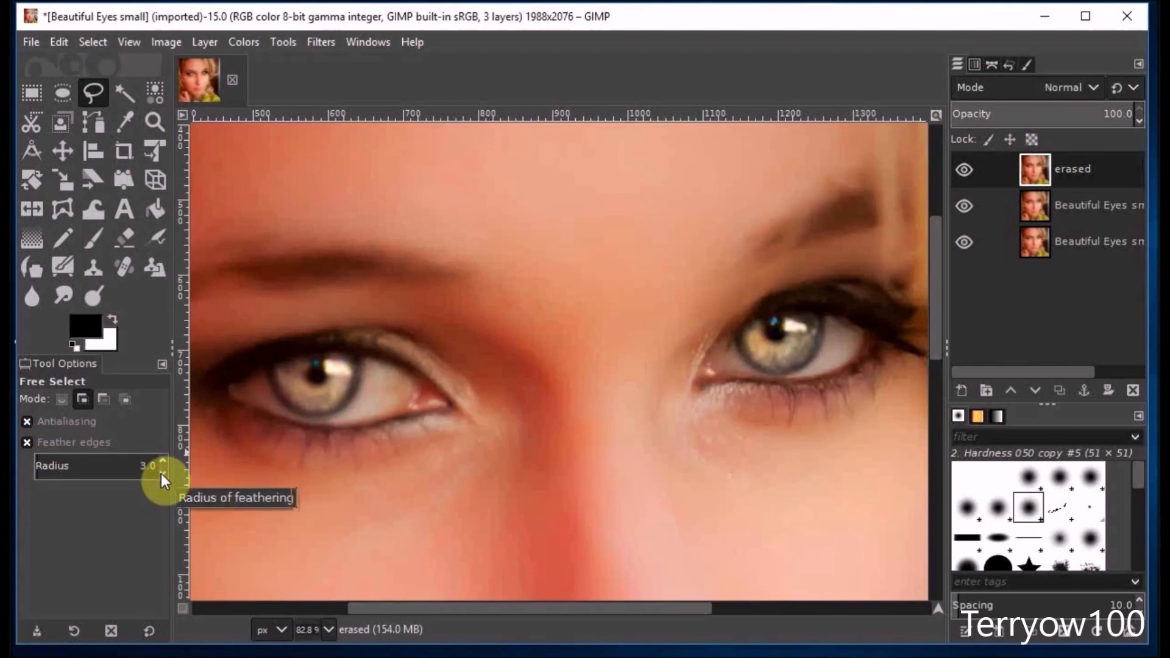
Select the iris of the eye on the portrait's left side with a closed polygonal outline.
left_click(268, 368)
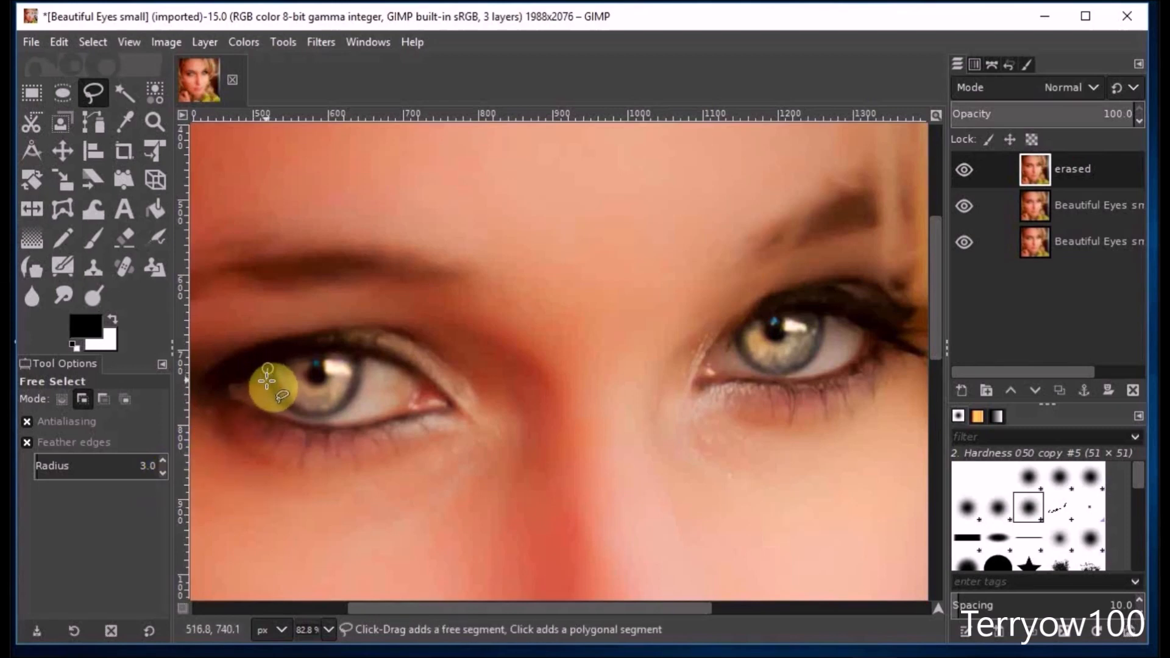
left_click(274, 394)
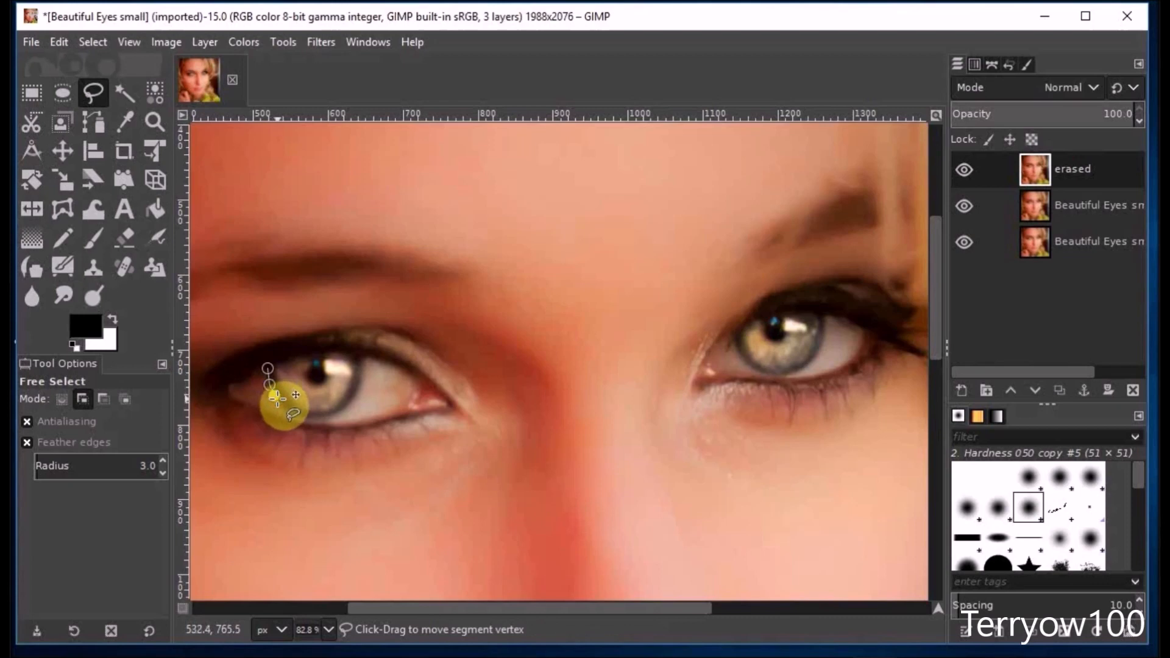
left_click(280, 404)
left_click(287, 410)
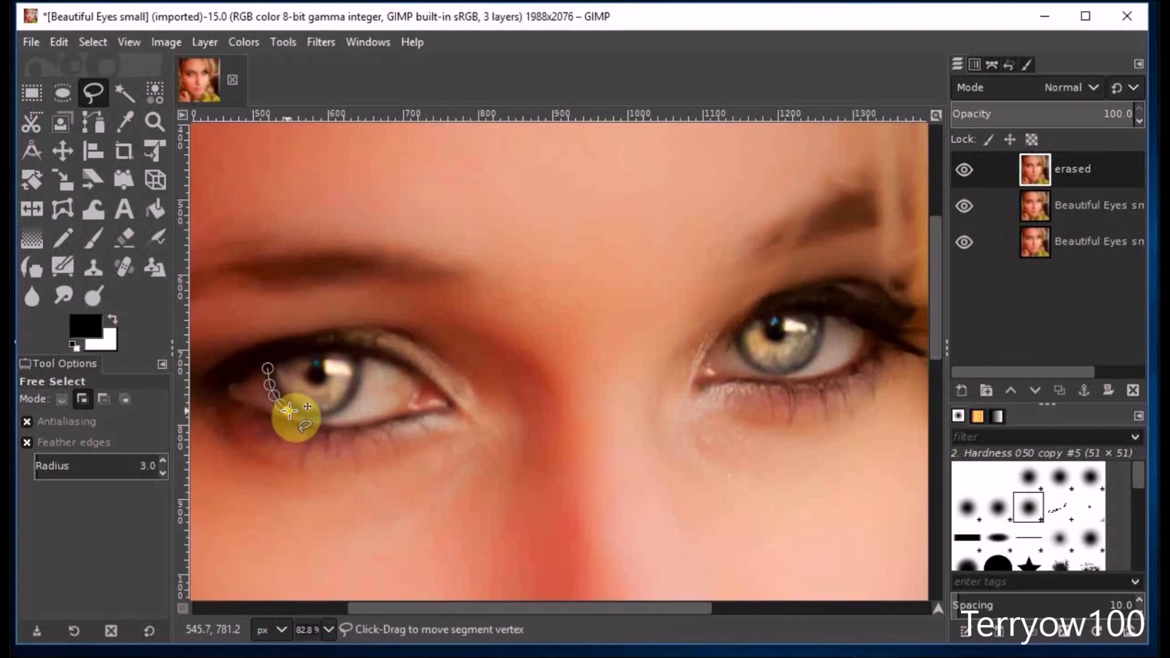
left_click(298, 415)
left_click(309, 416)
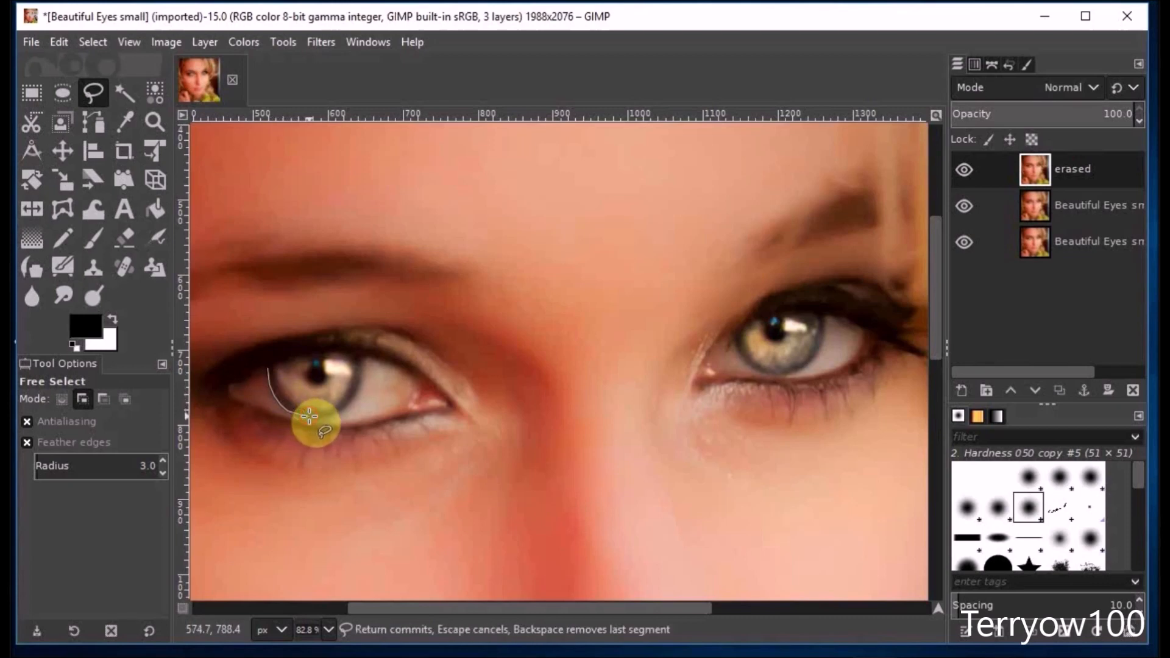
left_click(318, 416)
left_click(334, 414)
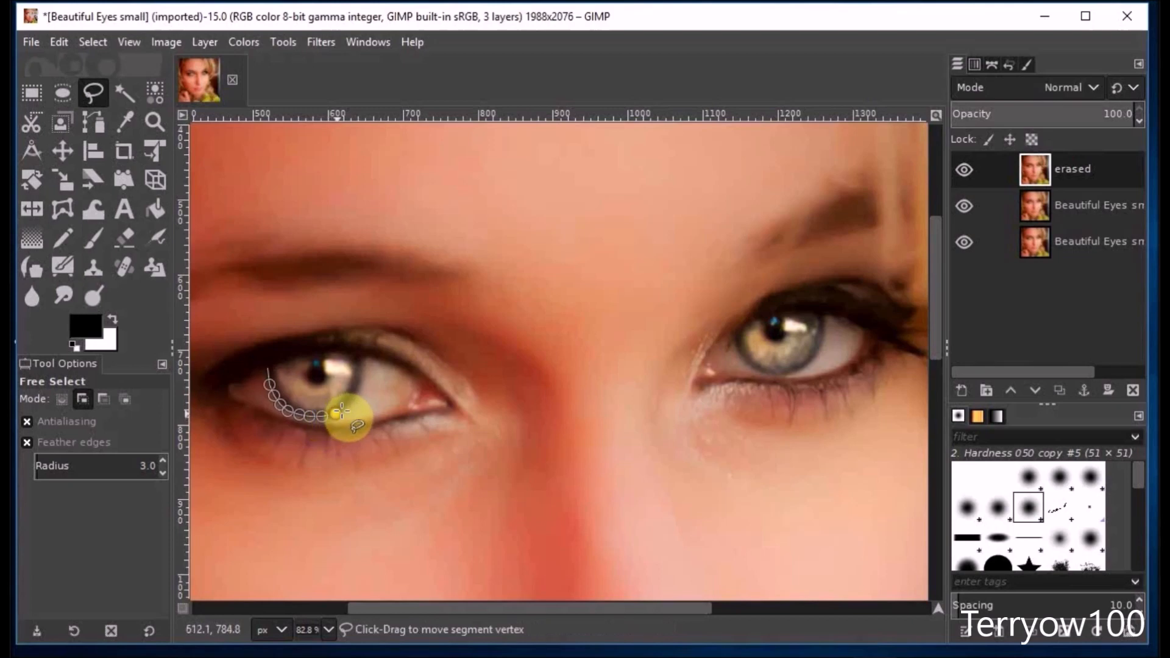
left_click(346, 408)
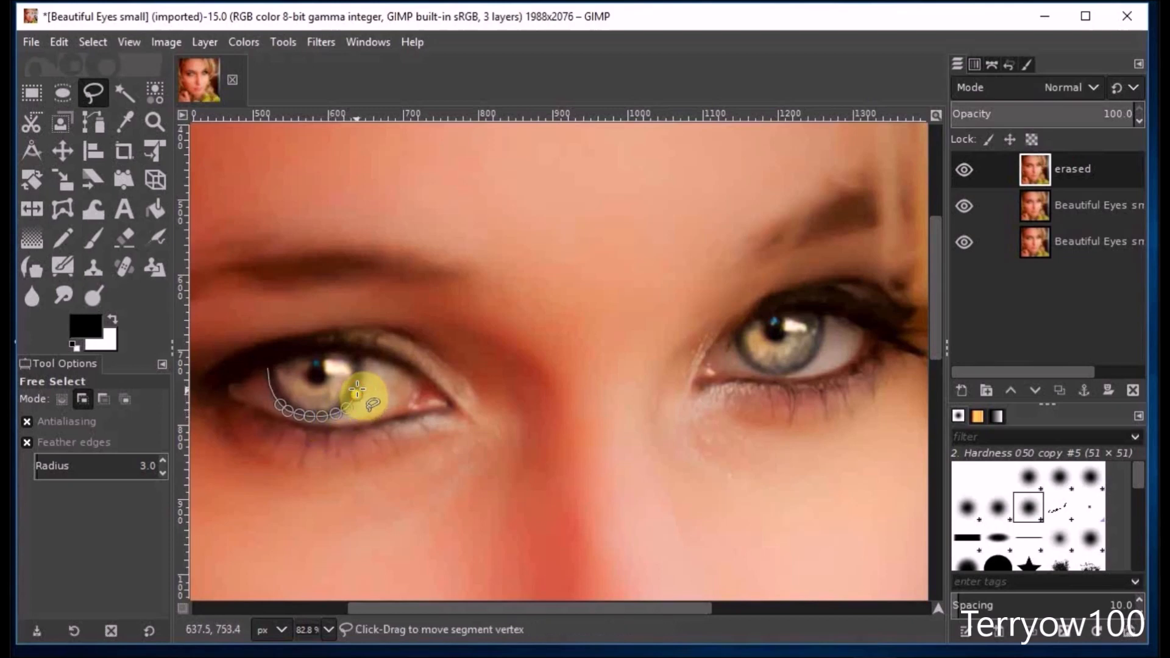
left_click(359, 384)
left_click(361, 374)
left_click(360, 364)
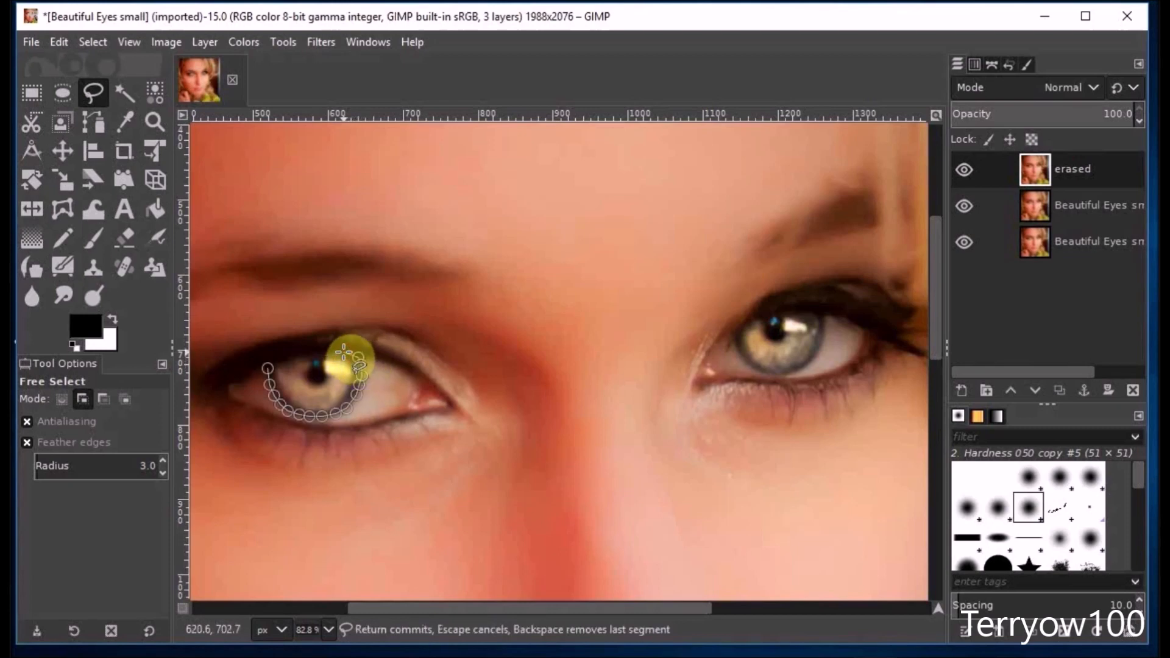
left_click(345, 352)
left_click(319, 352)
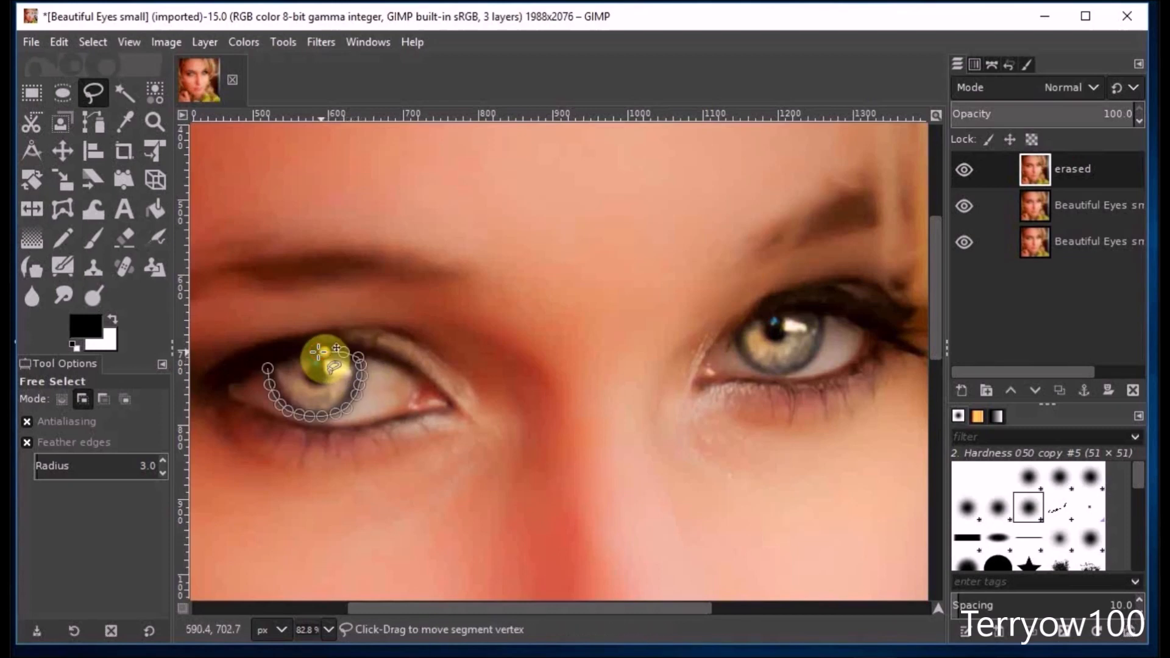
left_click(269, 366)
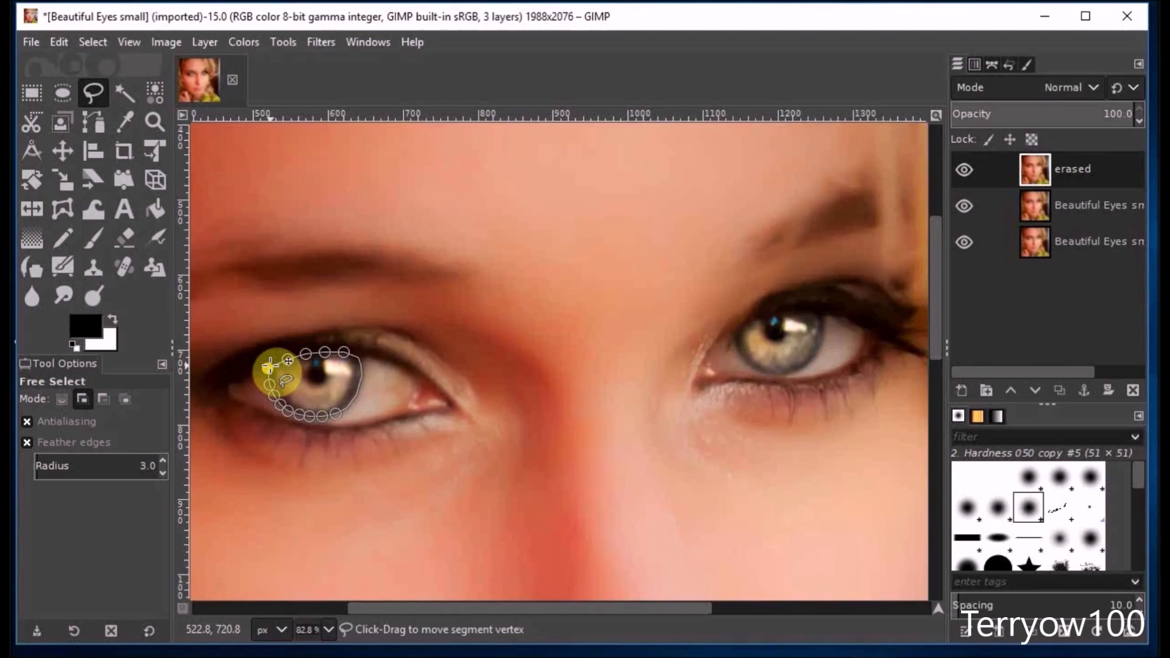
key("Return")
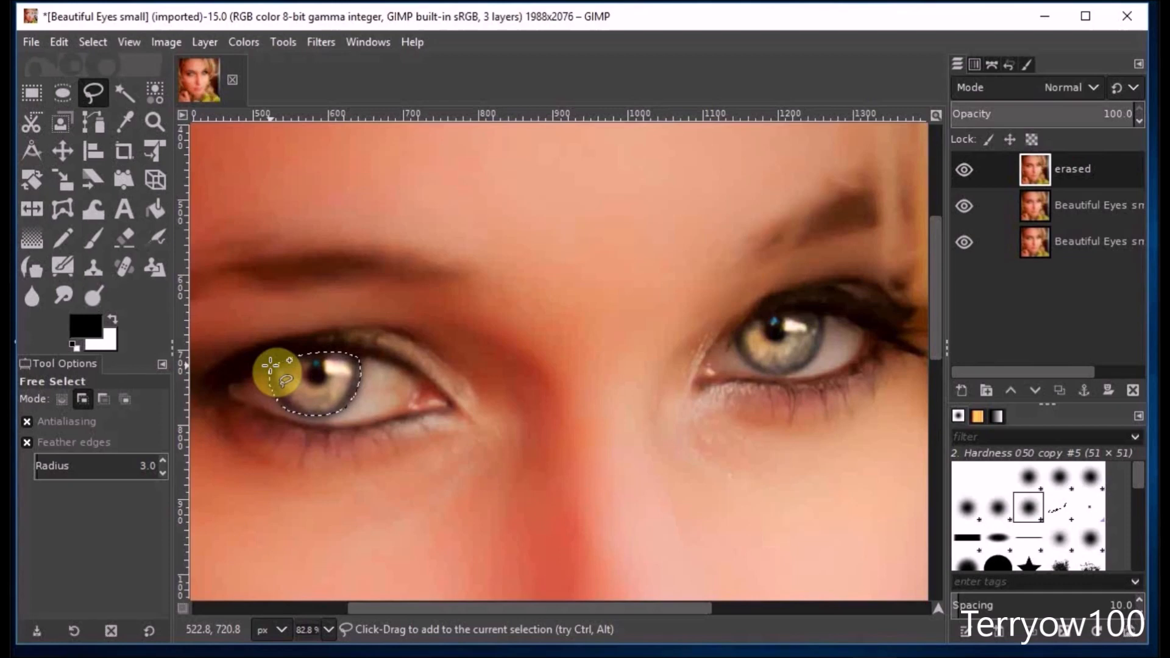
Add the iris of the eye on the portrait's right side to the selection with a closed polygonal outline.
left_click(732, 329)
left_click(738, 353)
left_click(749, 366)
left_click(762, 373)
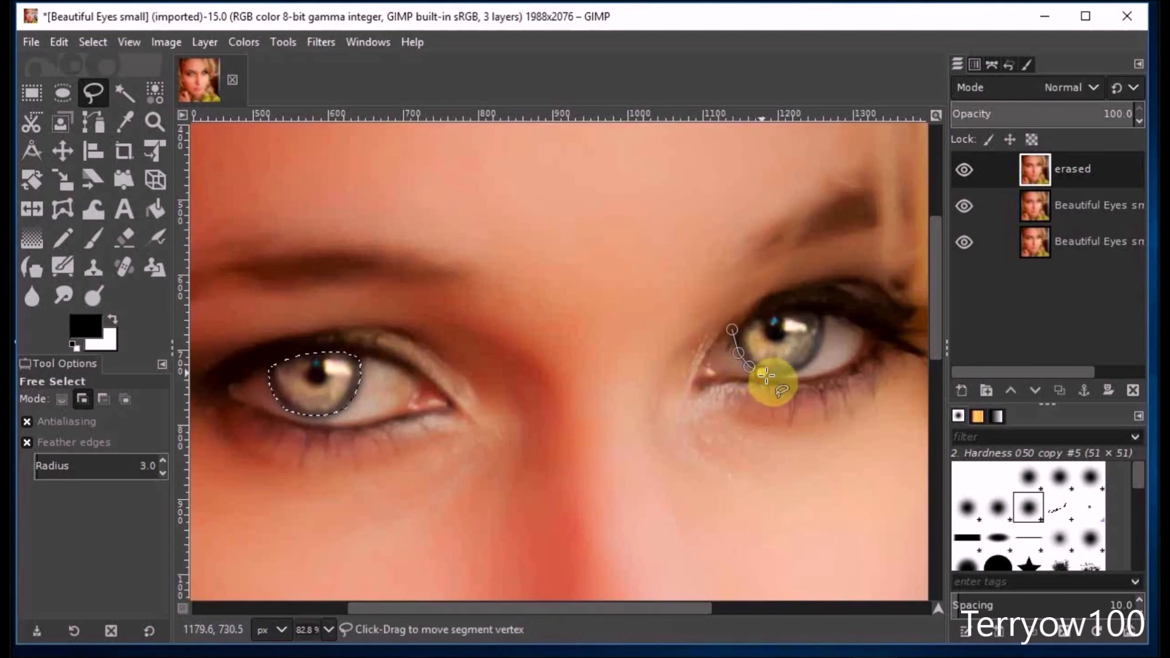
left_click(782, 377)
left_click(798, 371)
left_click(803, 368)
left_click(812, 362)
left_click(820, 348)
left_click(825, 332)
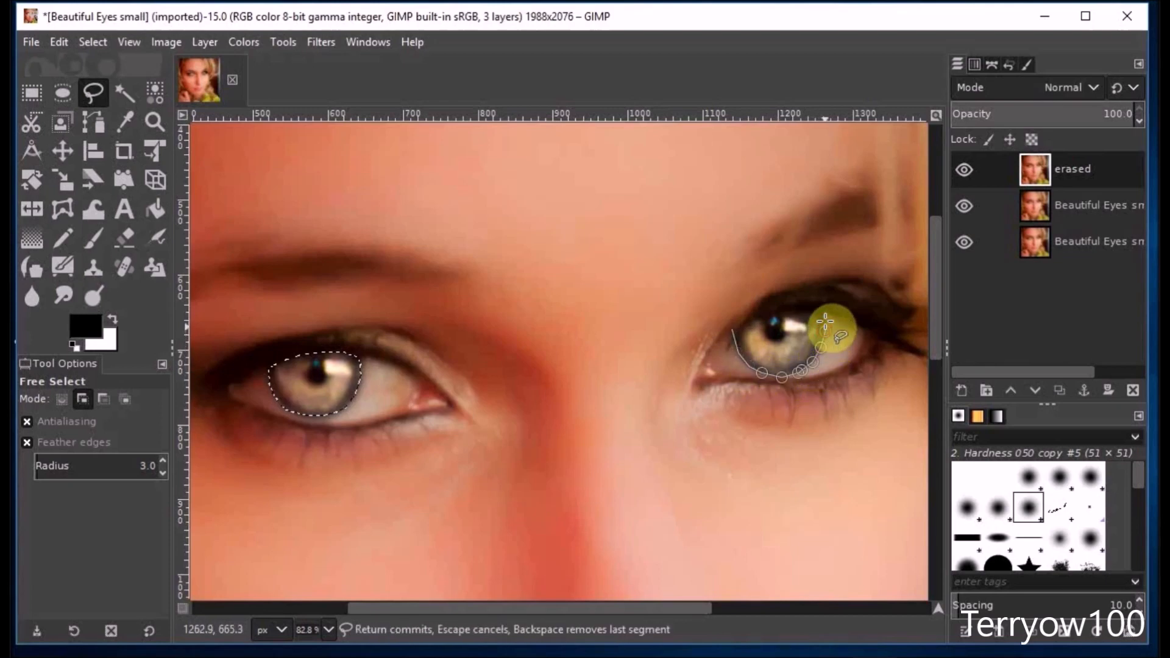
left_click(824, 311)
left_click(808, 306)
left_click(783, 307)
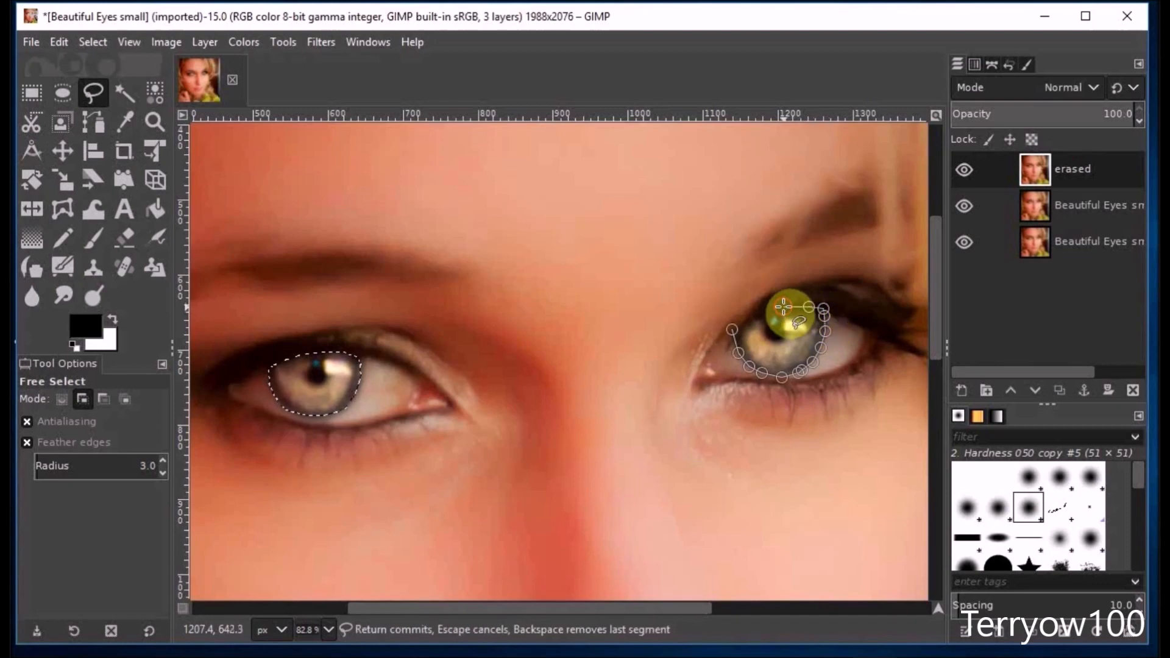
left_click(766, 309)
left_click(755, 312)
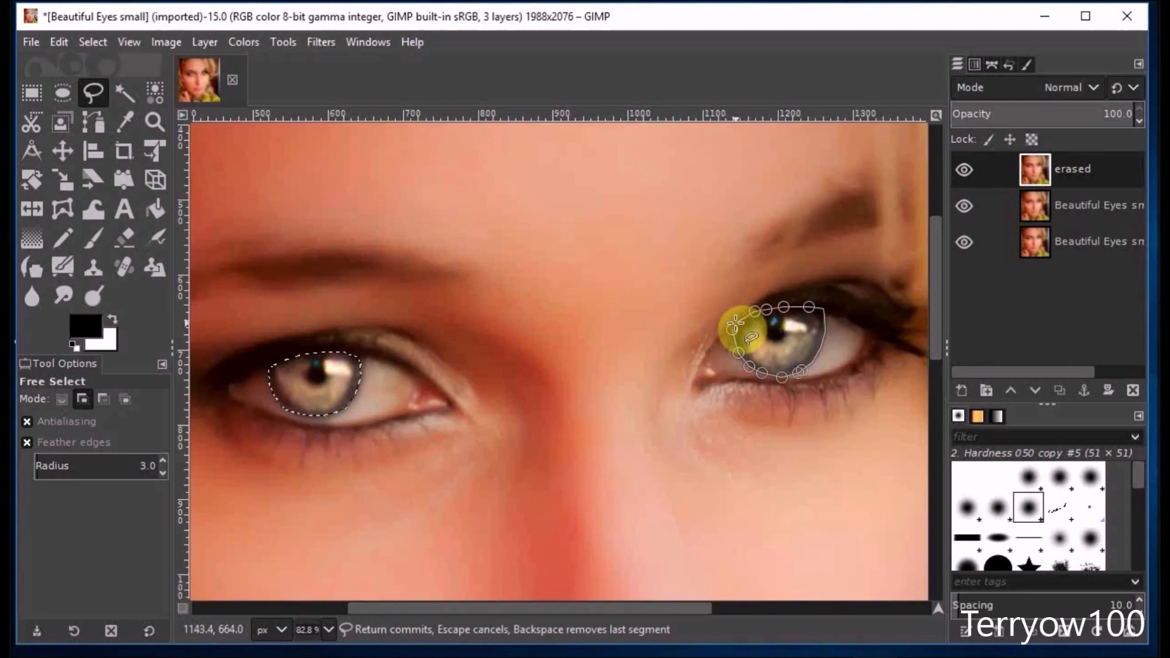
left_click(733, 328)
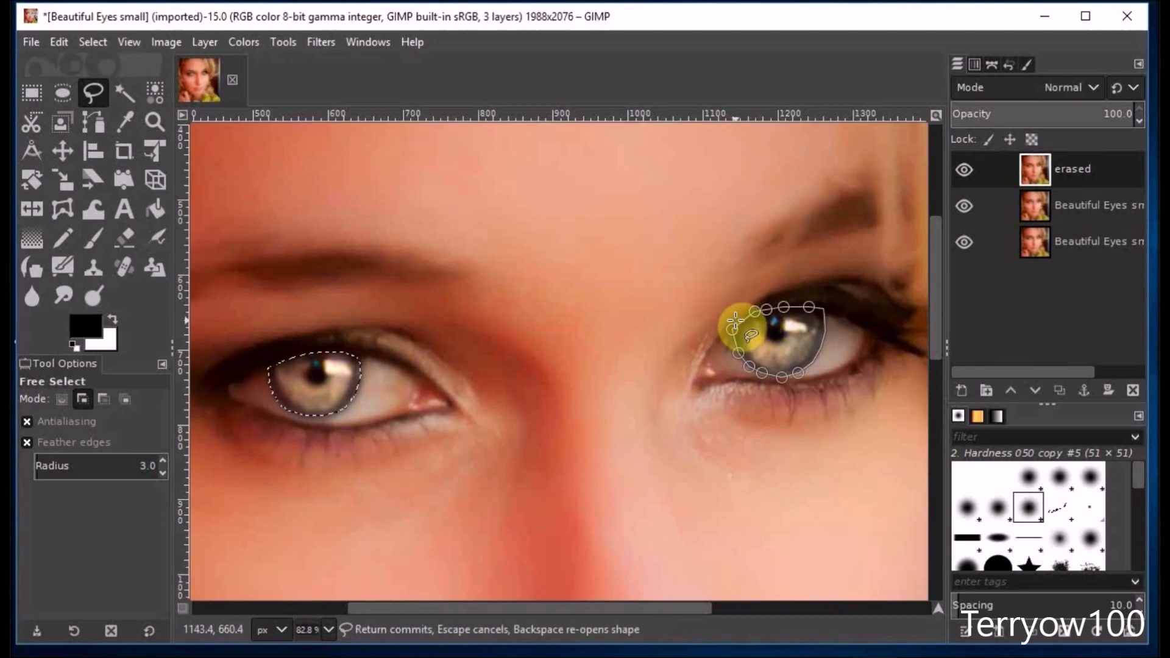
key("Return")
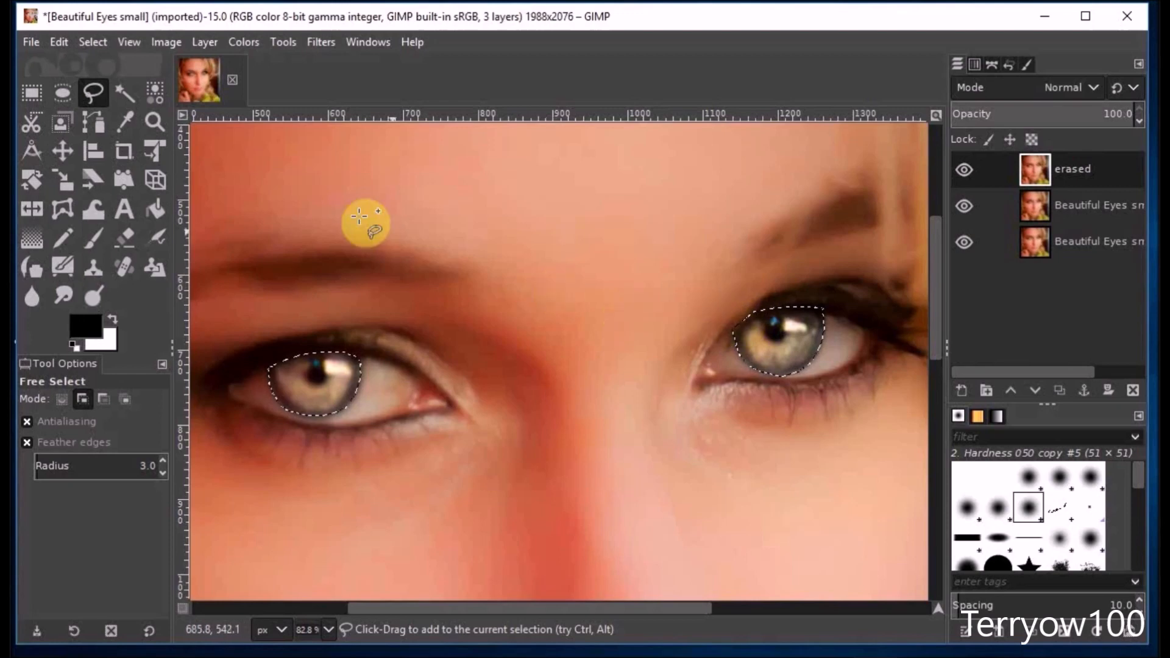
Dismiss the selection around both irises and return to a view of the whole face.
left_click(94, 41)
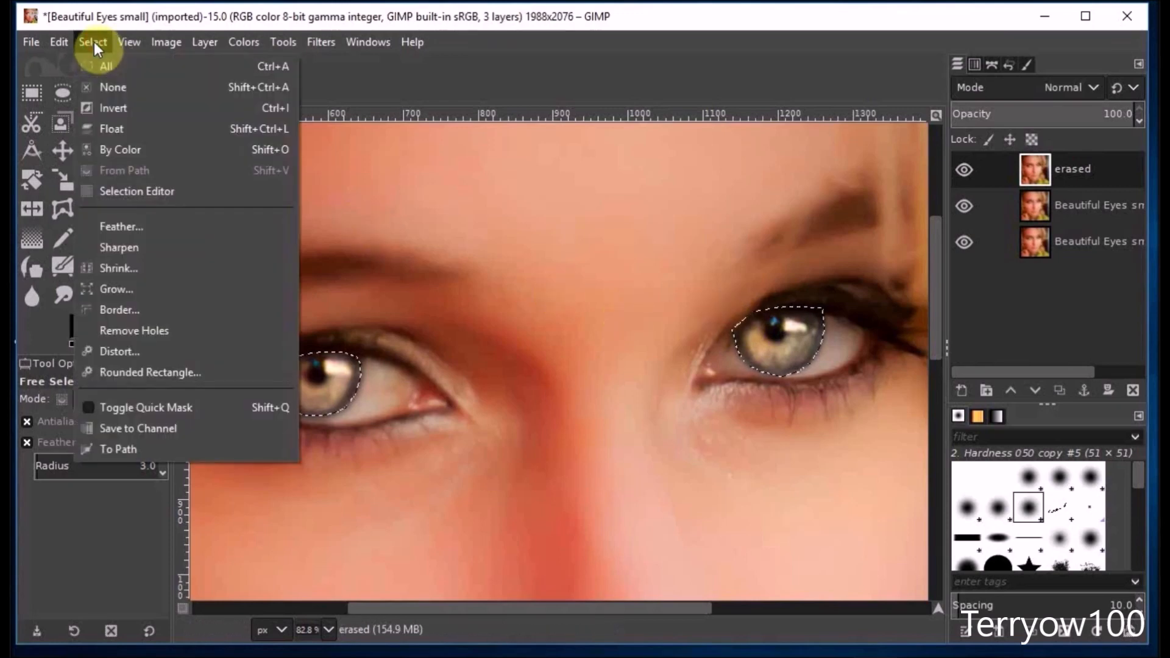
left_click(107, 89)
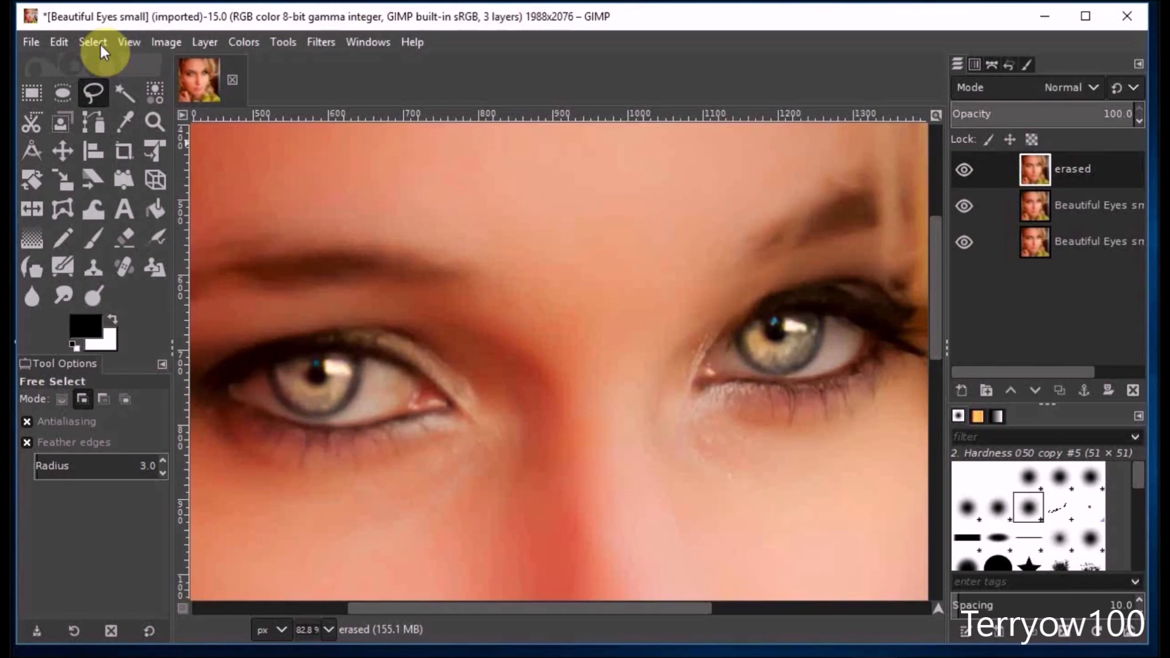
key("ctrl")
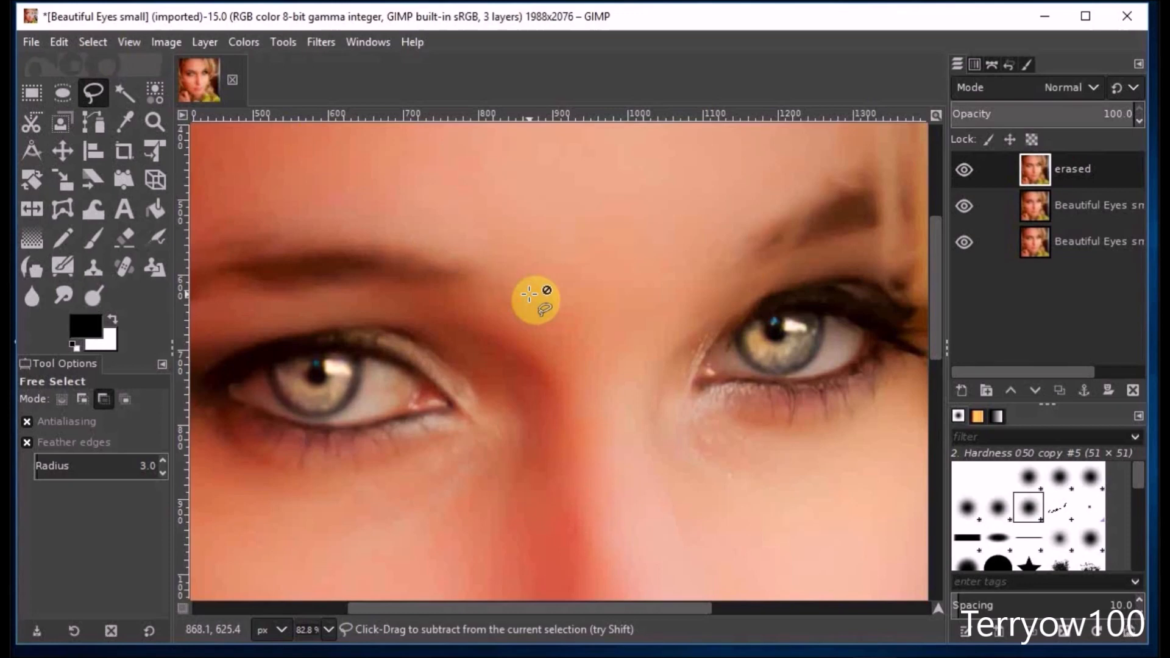
scroll(529, 294, "down", 4)
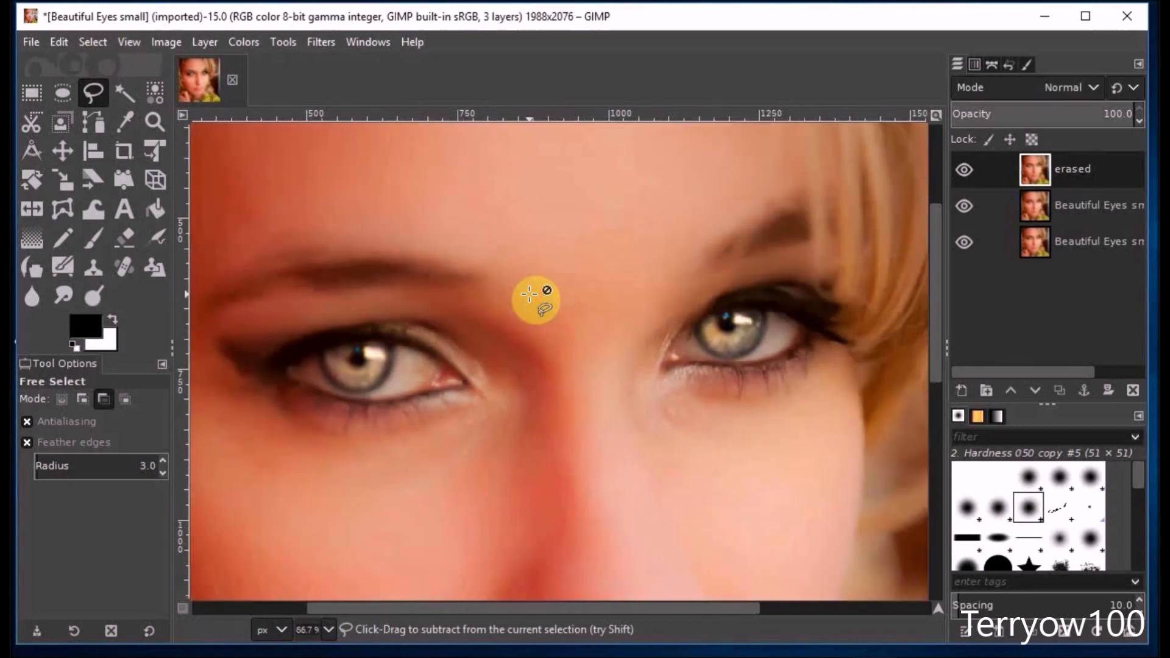
scroll(529, 294, "down", 1)
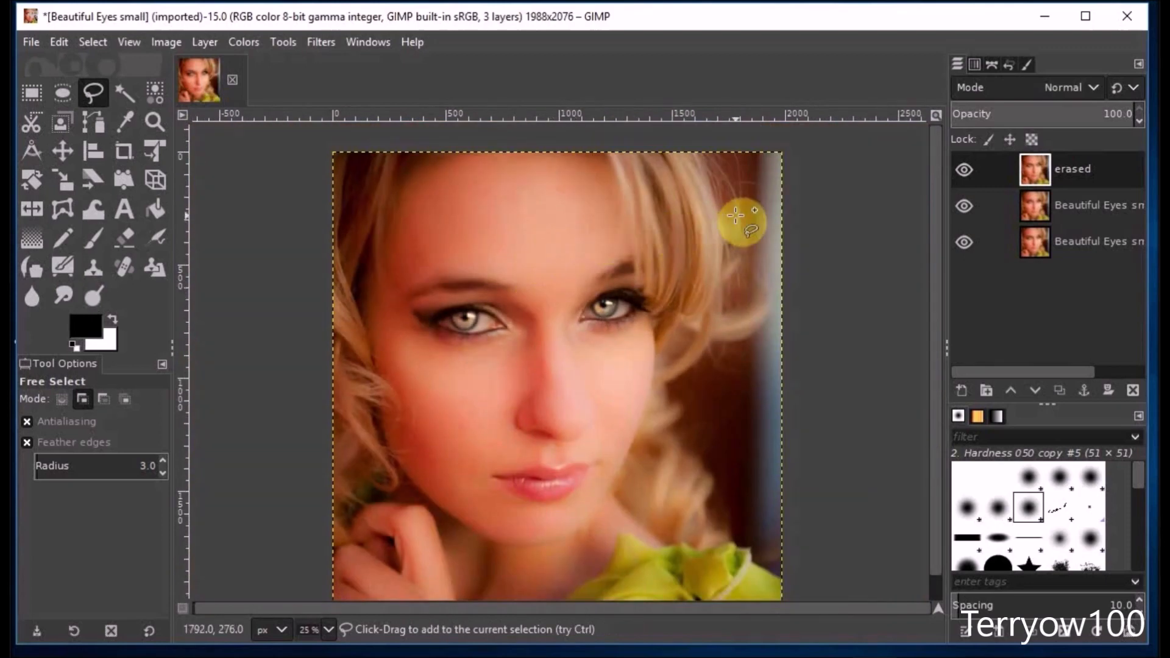
Rename the middle layer, directly below "erased", as "recolored".
left_click(1005, 208)
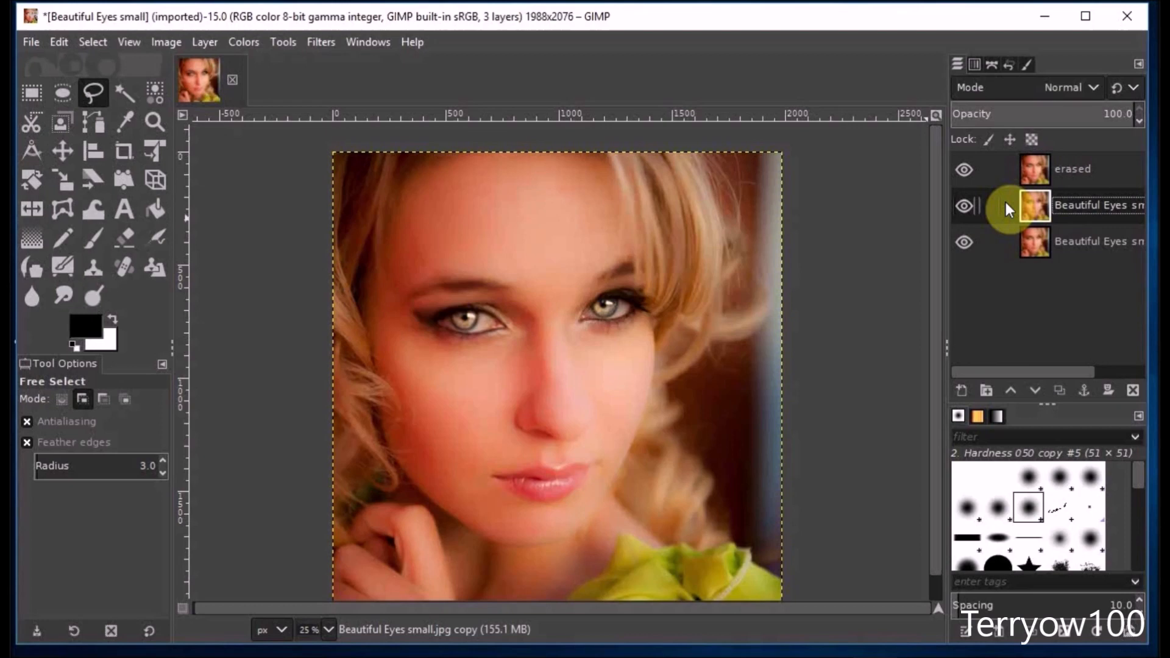
double_click(1072, 206)
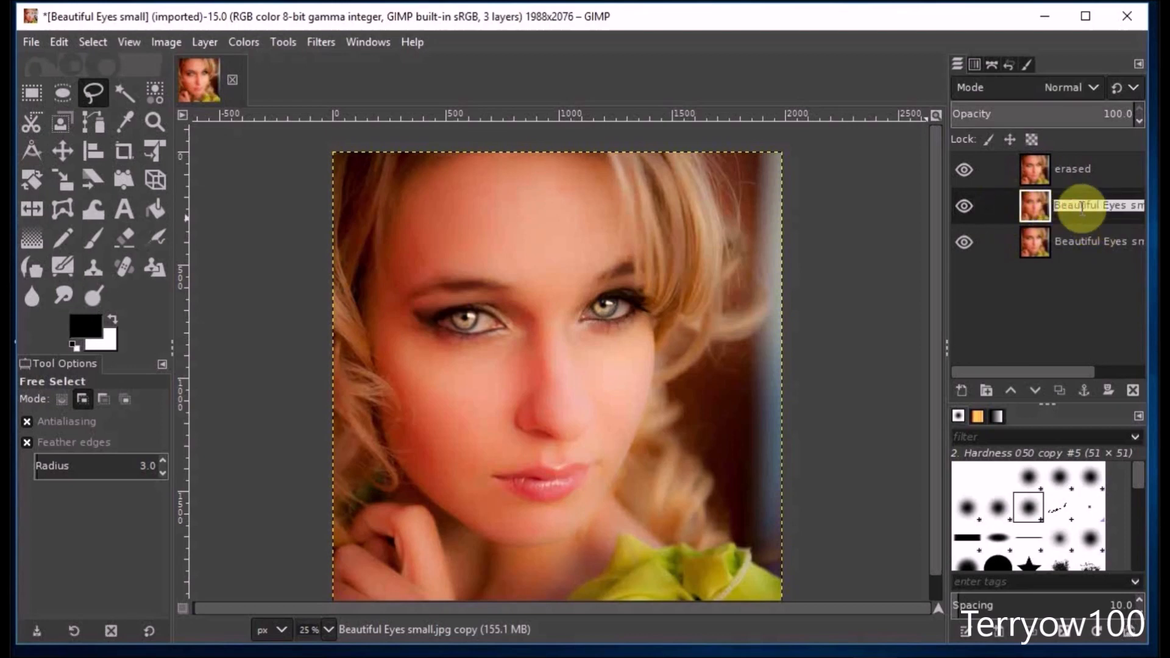
type("recolo")
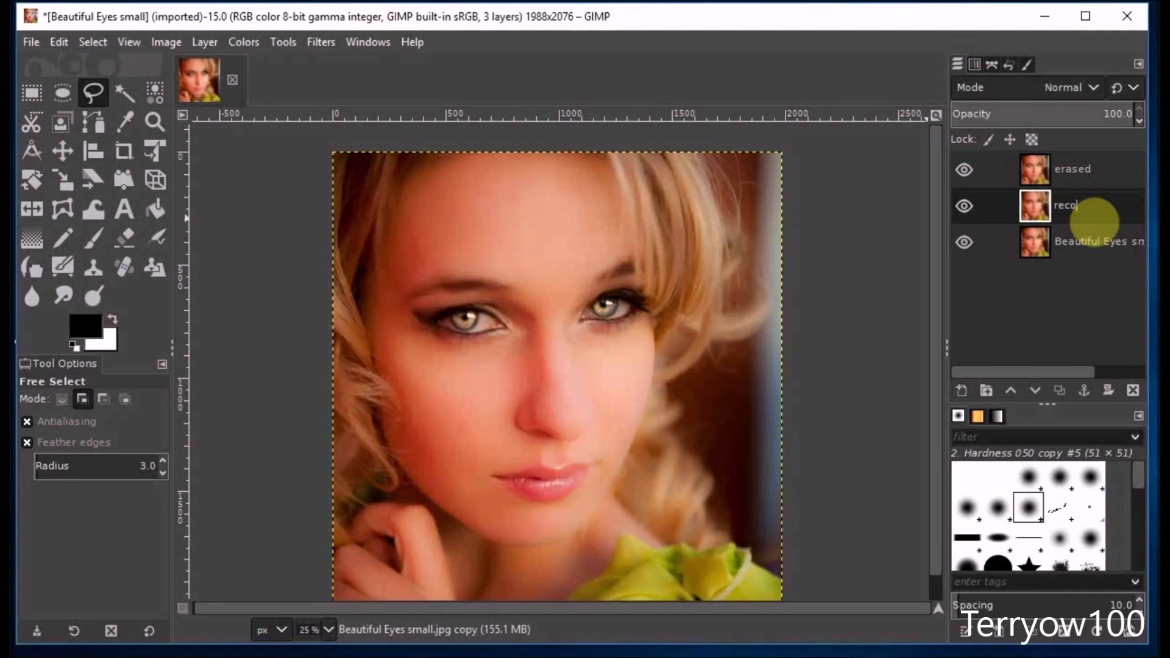
type("red")
left_click(1080, 209)
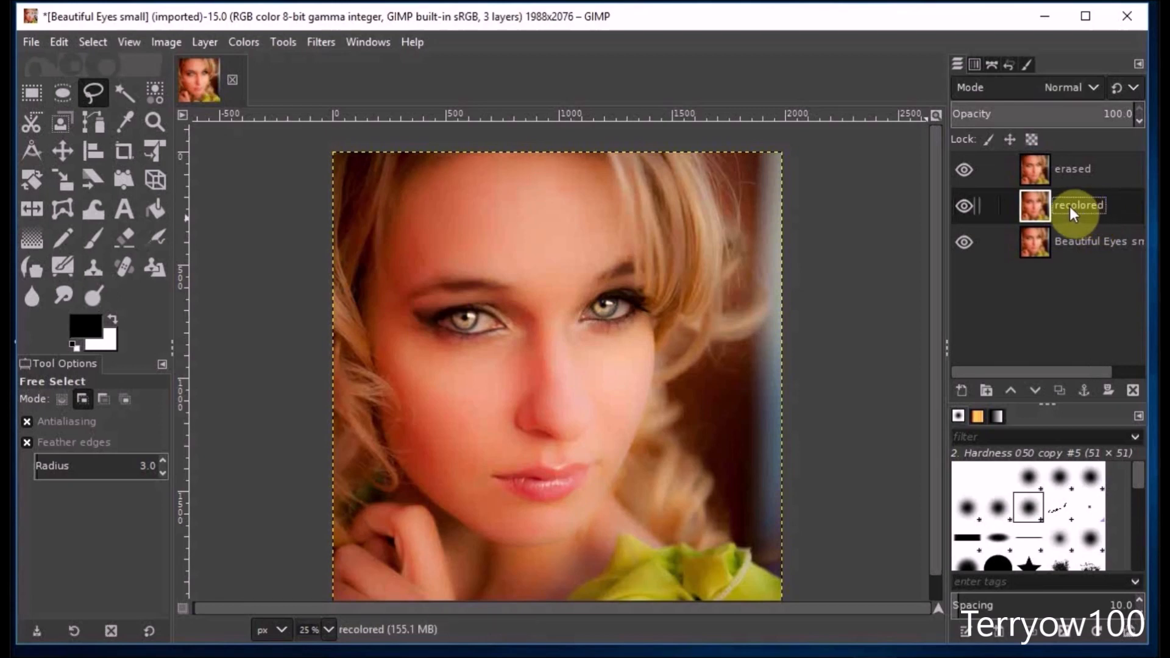
Colorize the "recolored" layer blue with hue 0.5814 and saturation about 0.36.
left_click(234, 41)
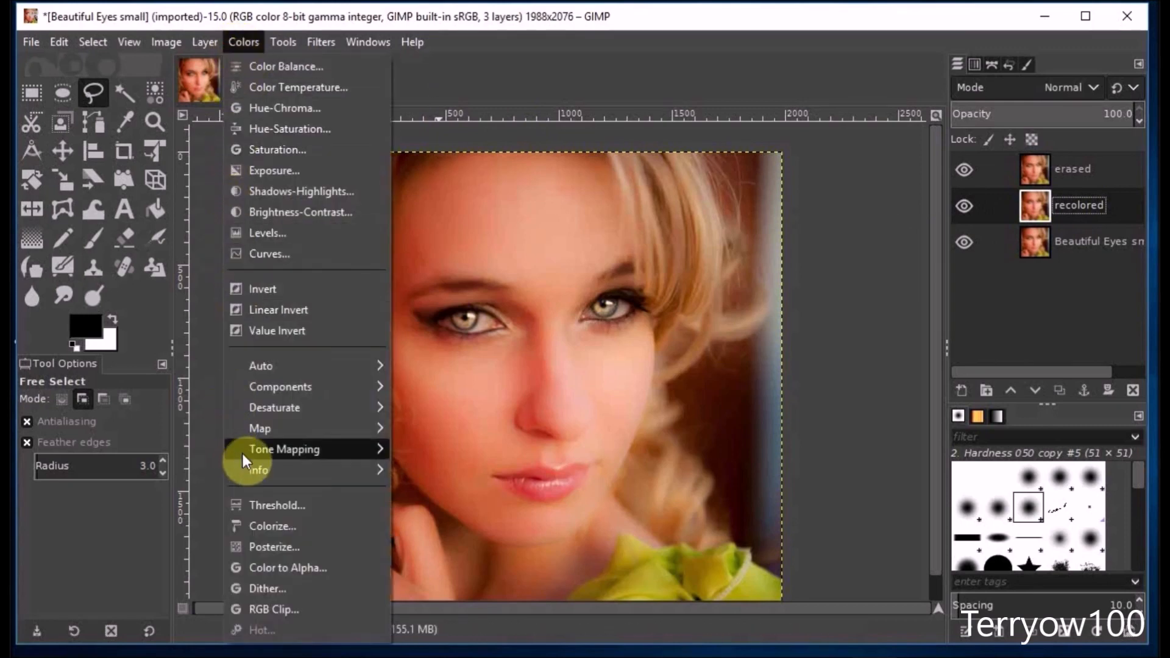
left_click(269, 529)
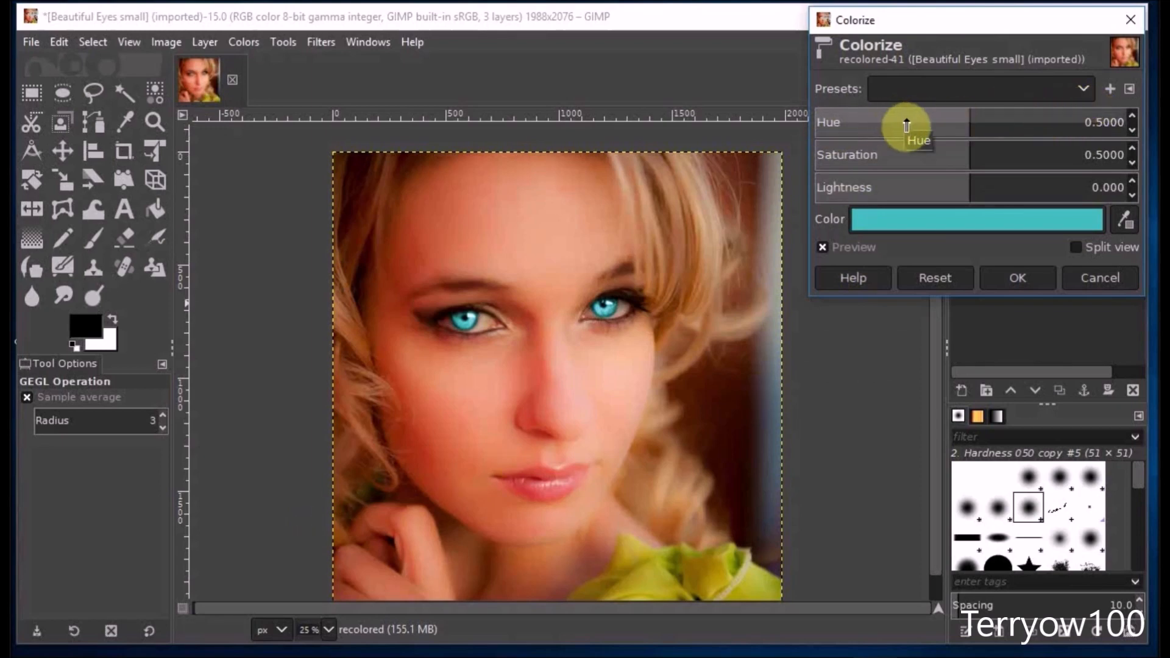
left_click_drag(970, 117, 995, 120)
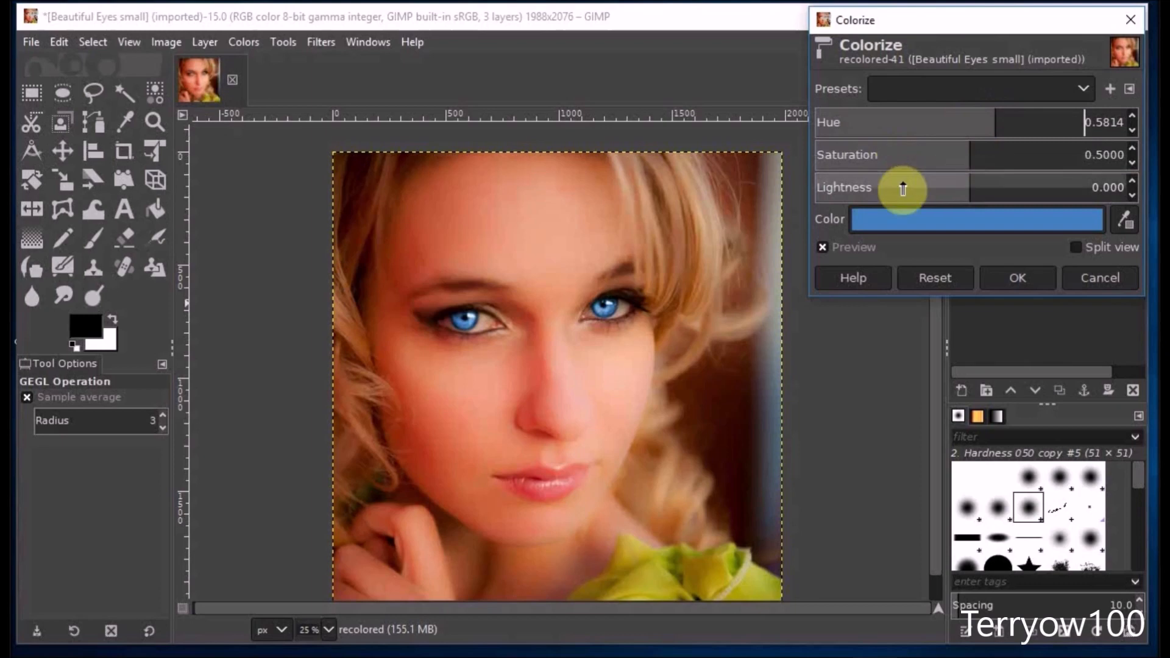
left_click(970, 151)
left_click_drag(970, 150, 922, 151)
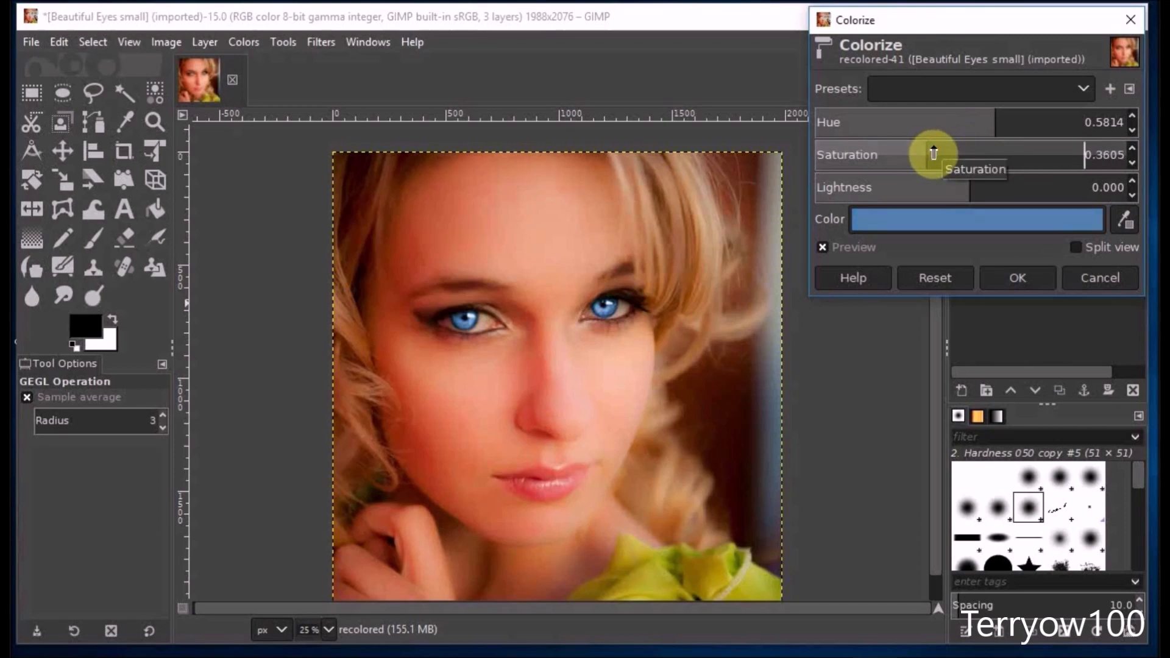
left_click(1007, 280)
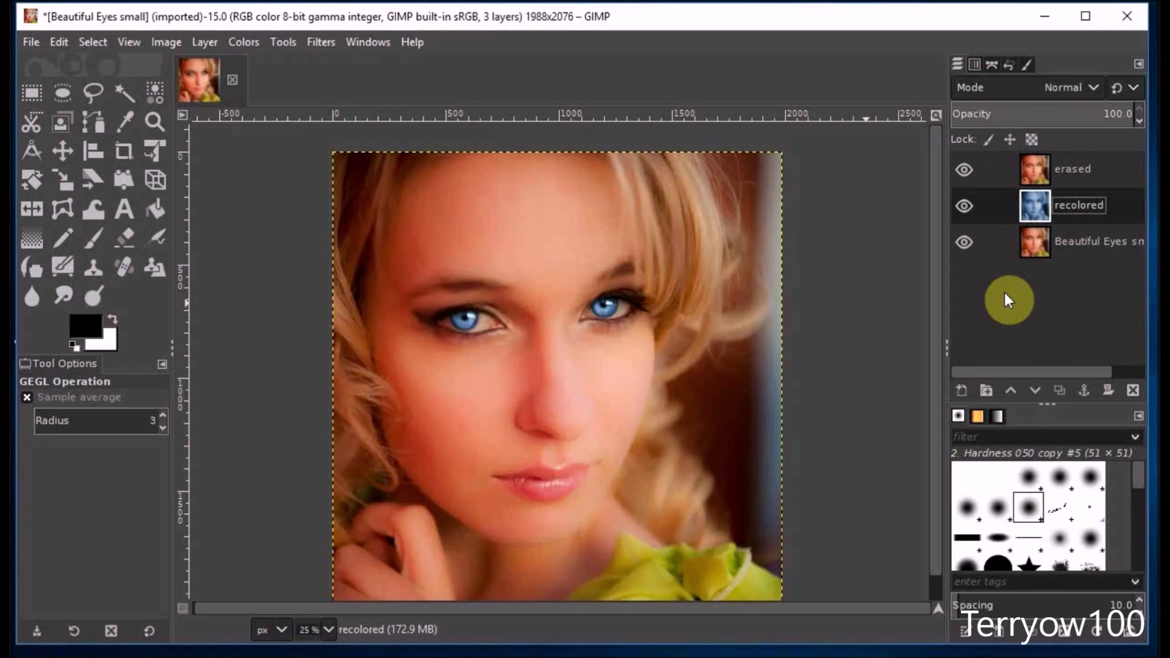
Export the image to the Desktop as "Beautiful blue Eyes small.jpg" at JPEG quality 100.
left_click(35, 42)
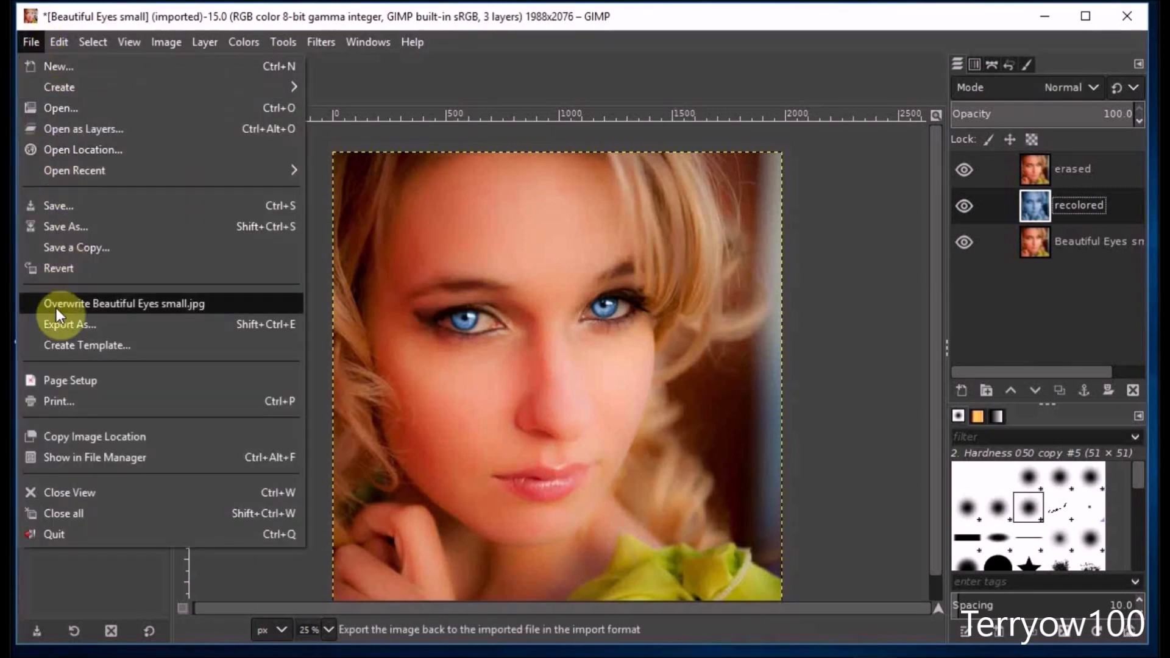
left_click(53, 323)
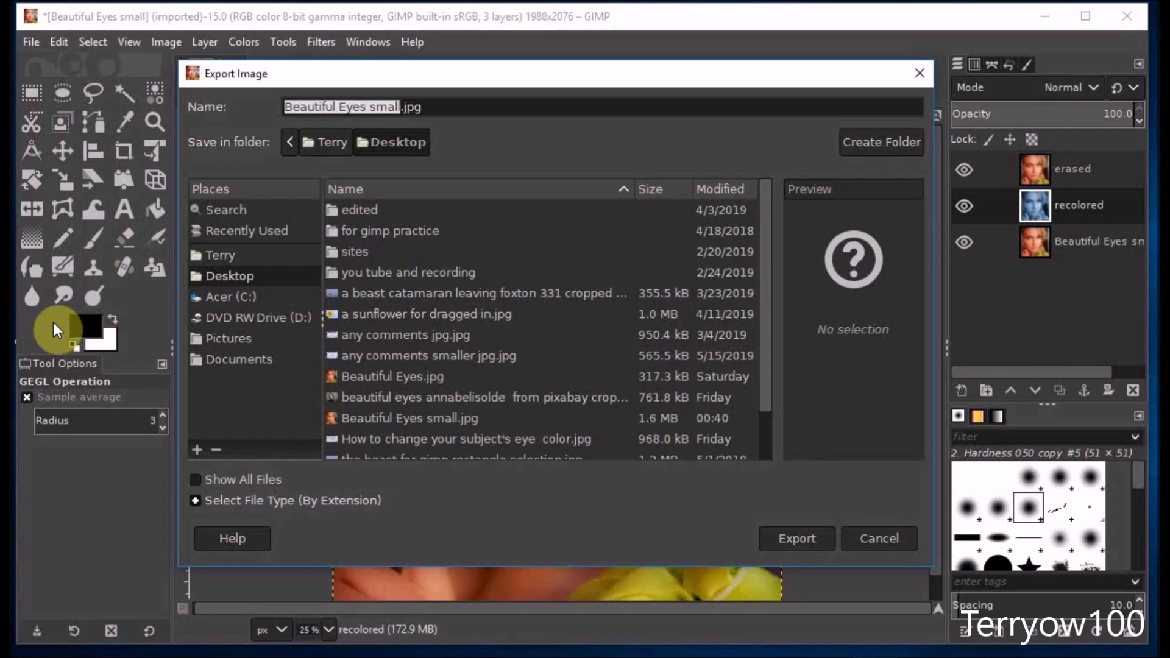
left_click(338, 105)
type("blue")
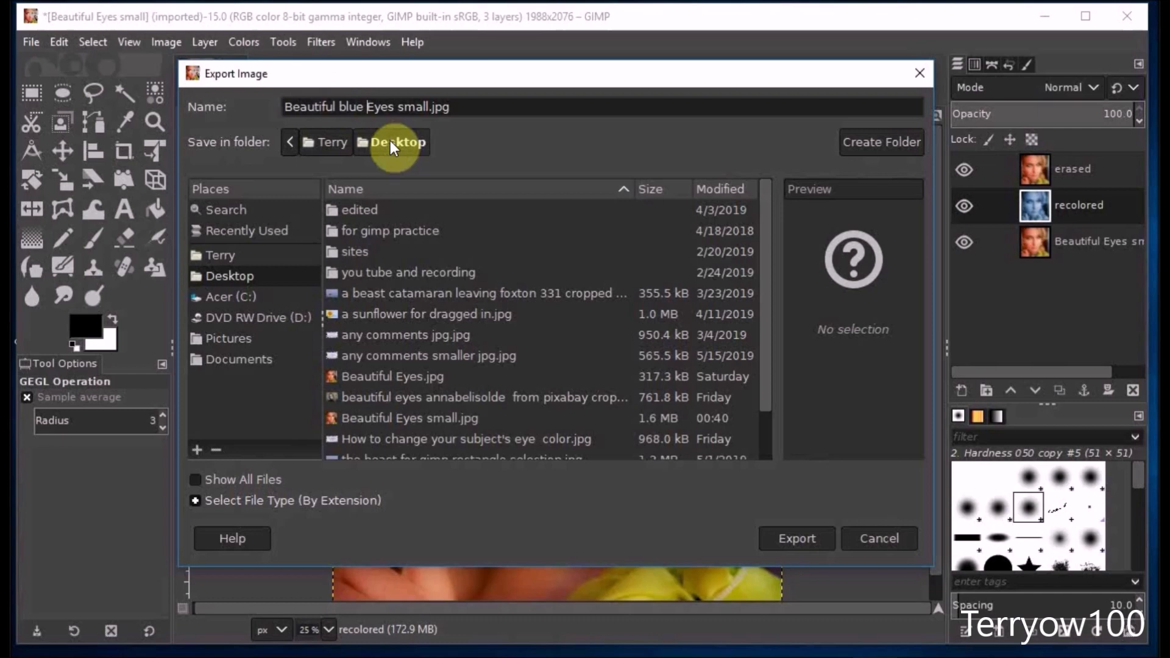
left_click(813, 539)
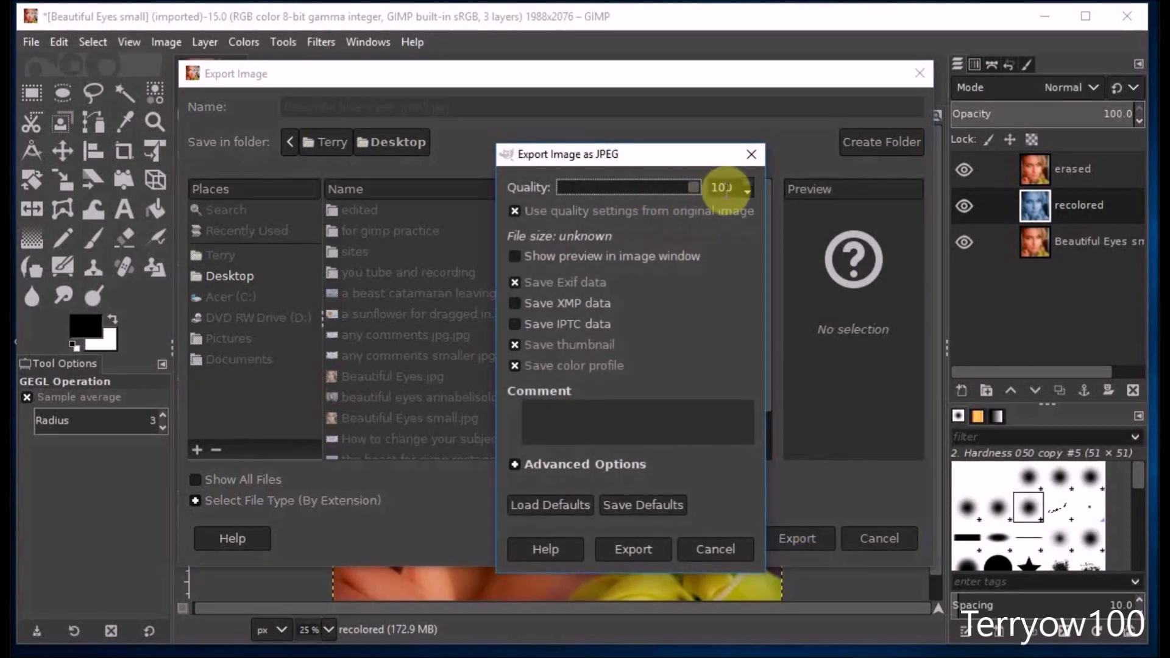
left_click(635, 547)
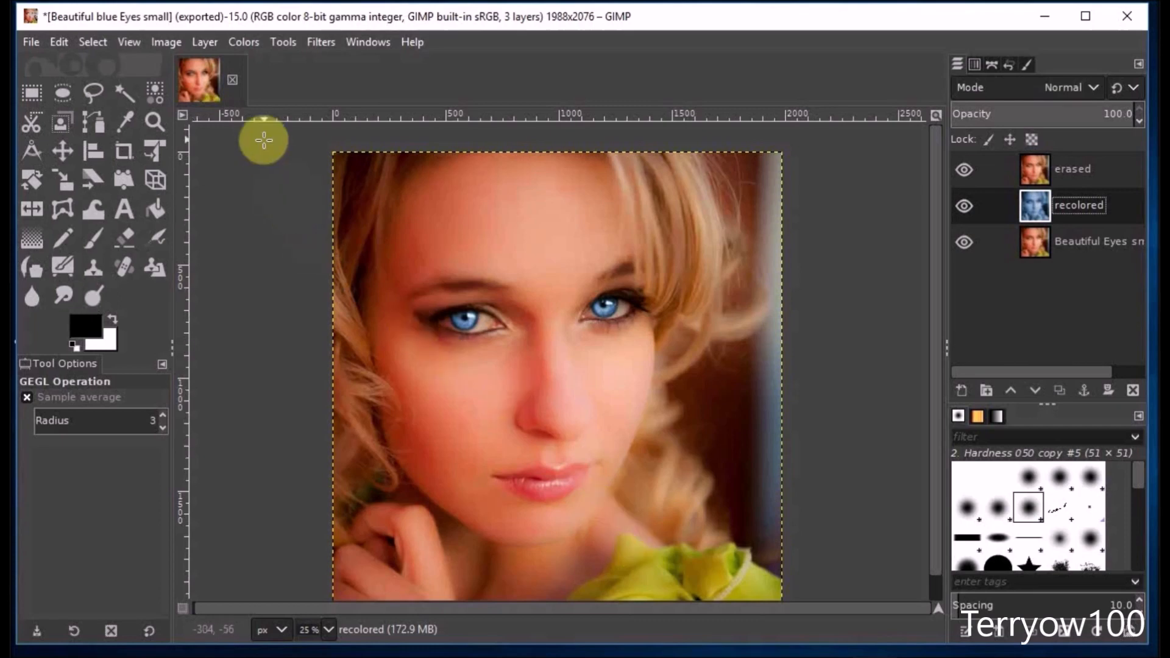
Close the exported portrait image and discard its unsaved changes.
left_click(233, 80)
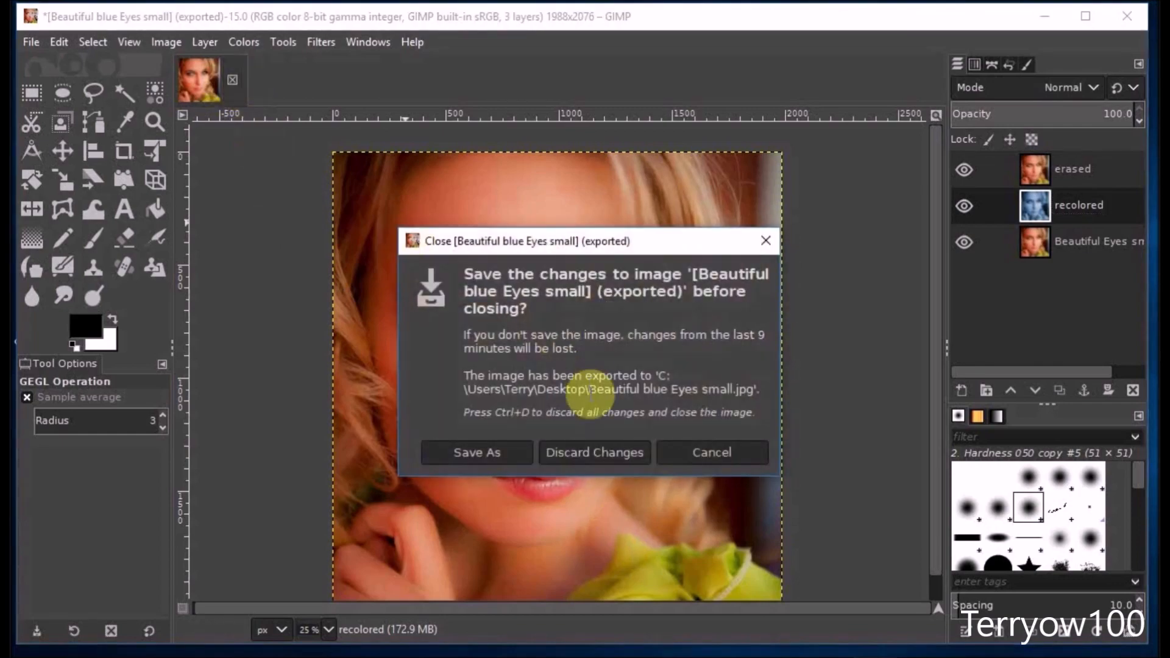
left_click(590, 454)
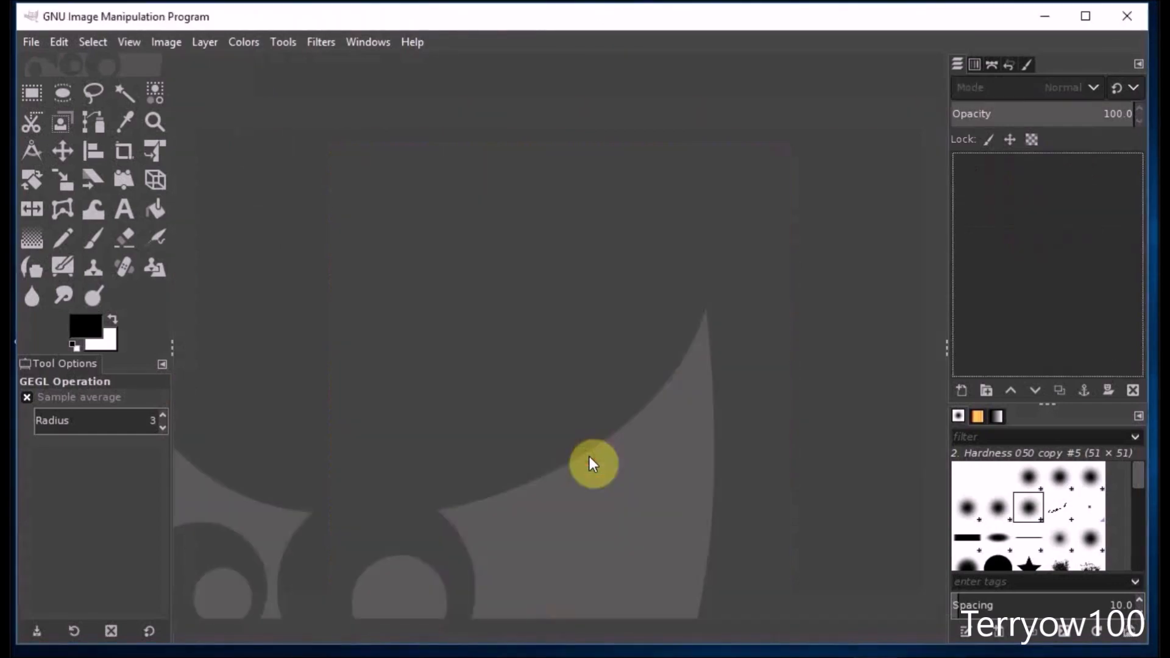